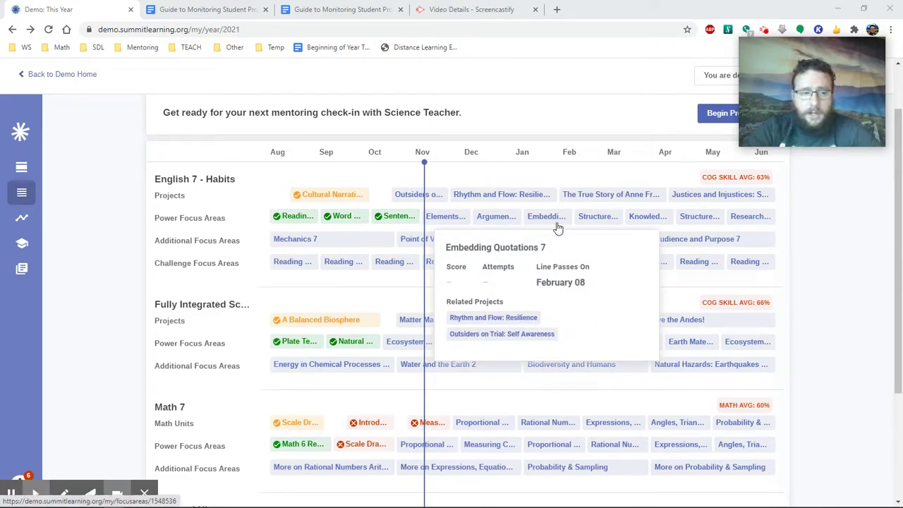
- Open the Progress page and look over the weekly activity down to the October 19 - October 23 entries
{"action": "left_click", "coordinate": [22, 220]}
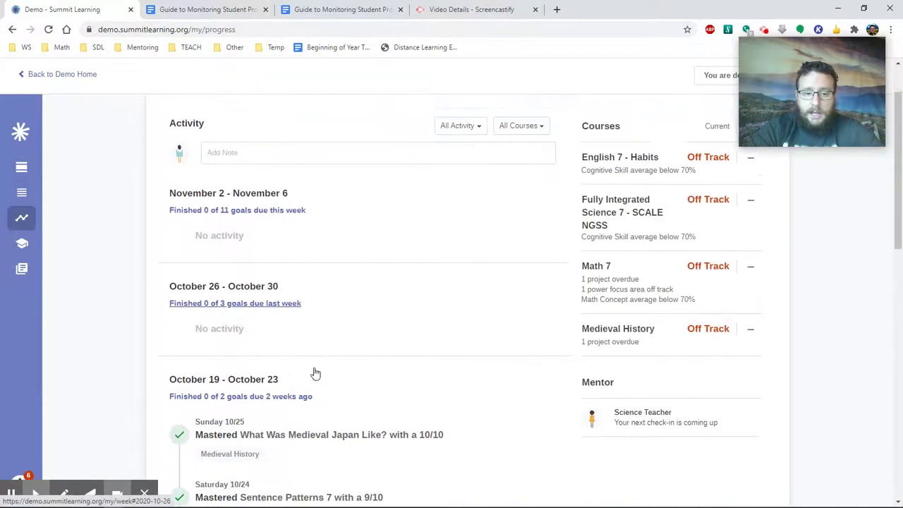
{"action": "scroll", "coordinate": [315, 373], "scroll_direction": "down", "scroll_amount": 1}
{"action": "left_click", "coordinate": [317, 428]}
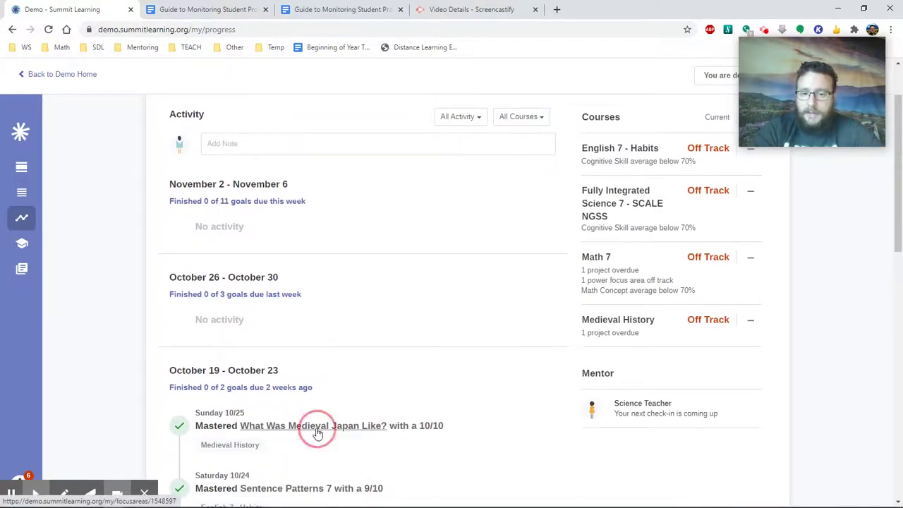
- Switch to the Week view and show the details of Wednesday's "Finish final task" goal for the Outsiders on Trial project
{"action": "mouse_move", "coordinate": [76, 255]}
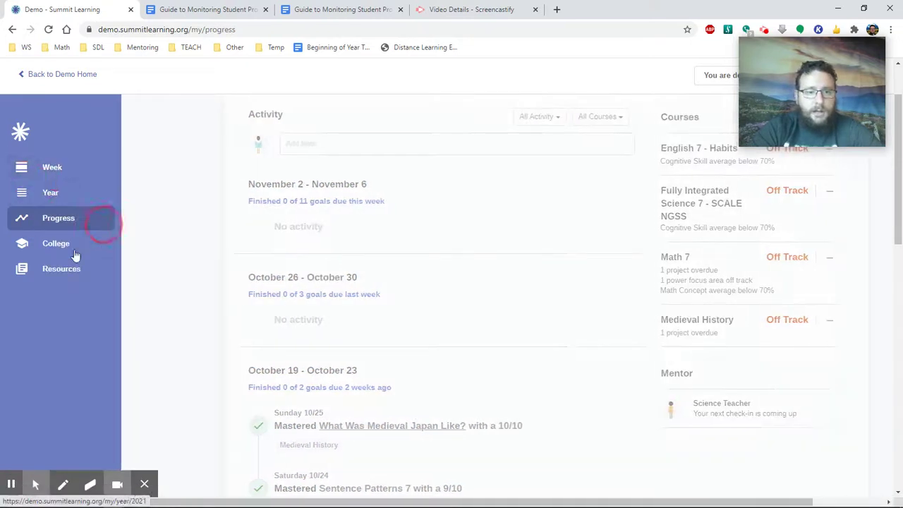
{"action": "left_click", "coordinate": [43, 178]}
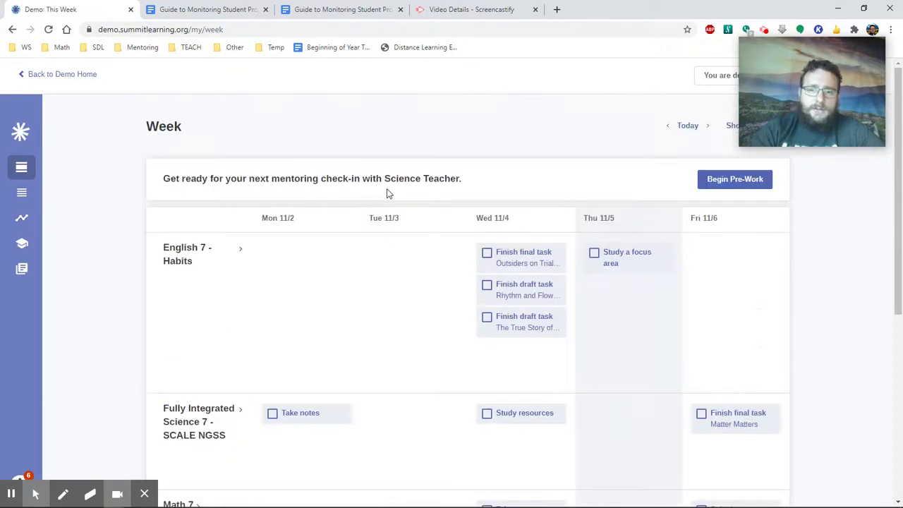
{"action": "left_click", "coordinate": [537, 267]}
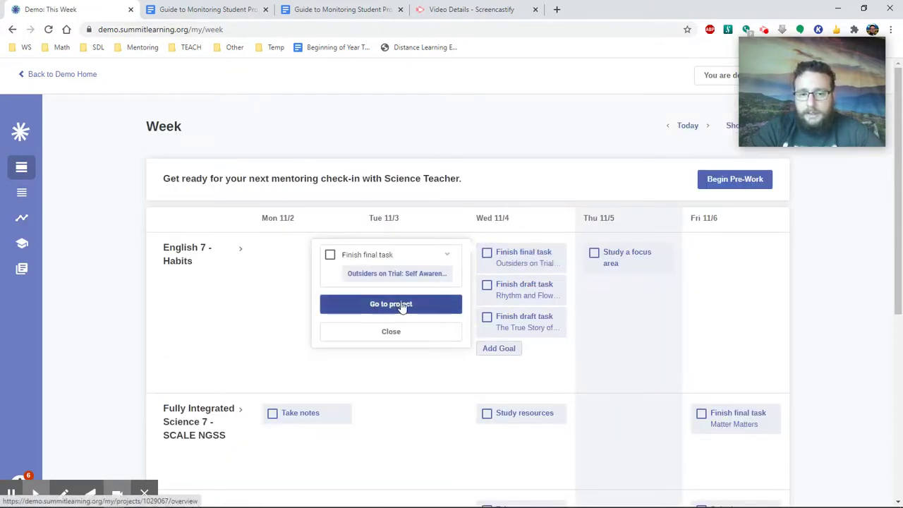
- From the Progress page, examine the cognitive skill scores in the English 7 - Habits grade details and close them
{"action": "mouse_move", "coordinate": [27, 220]}
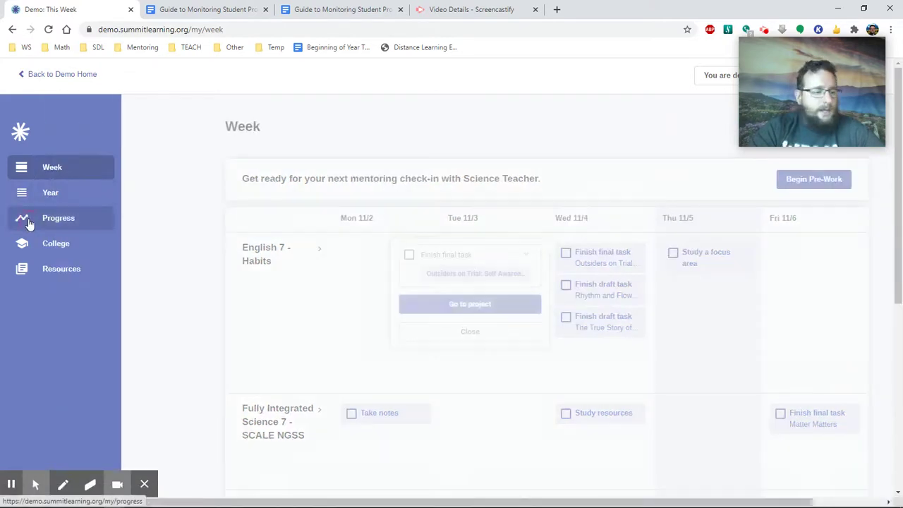
{"action": "left_click", "coordinate": [27, 222]}
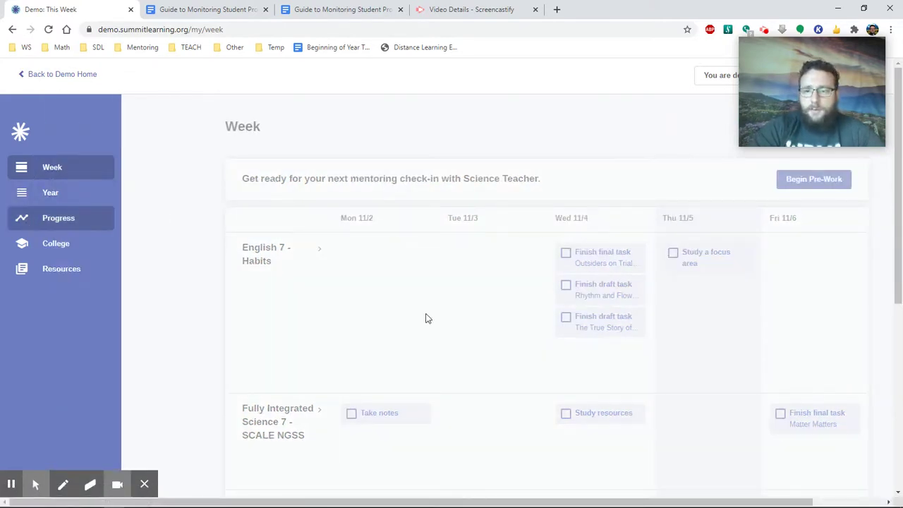
{"action": "left_click", "coordinate": [60, 218]}
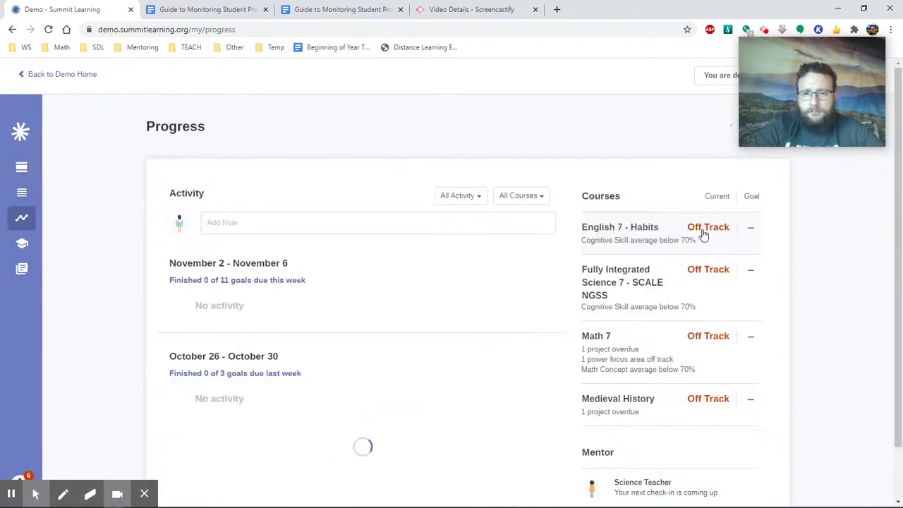
{"action": "left_click", "coordinate": [689, 226]}
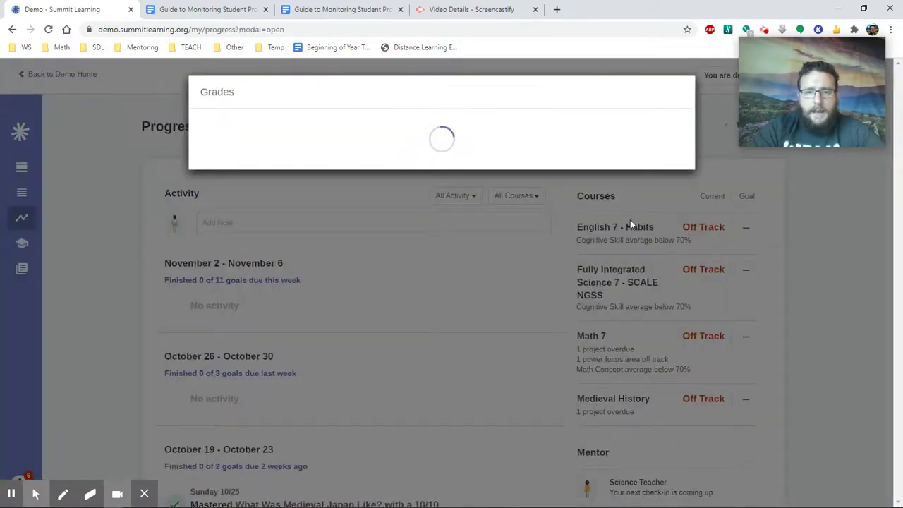
{"action": "scroll", "coordinate": [387, 402], "scroll_direction": "down", "scroll_amount": 7}
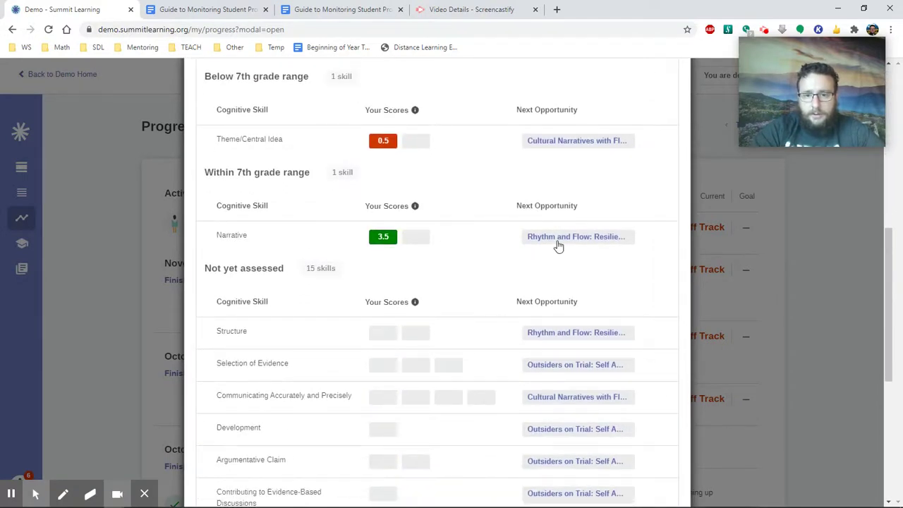
{"action": "mouse_move", "coordinate": [558, 245]}
{"action": "scroll", "coordinate": [447, 328], "scroll_direction": "up", "scroll_amount": 5}
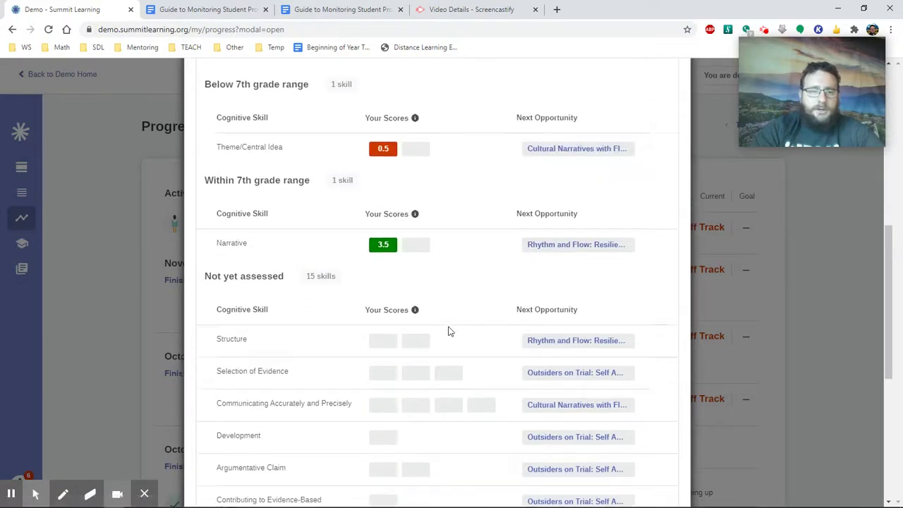
{"action": "left_click", "coordinate": [200, 331]}
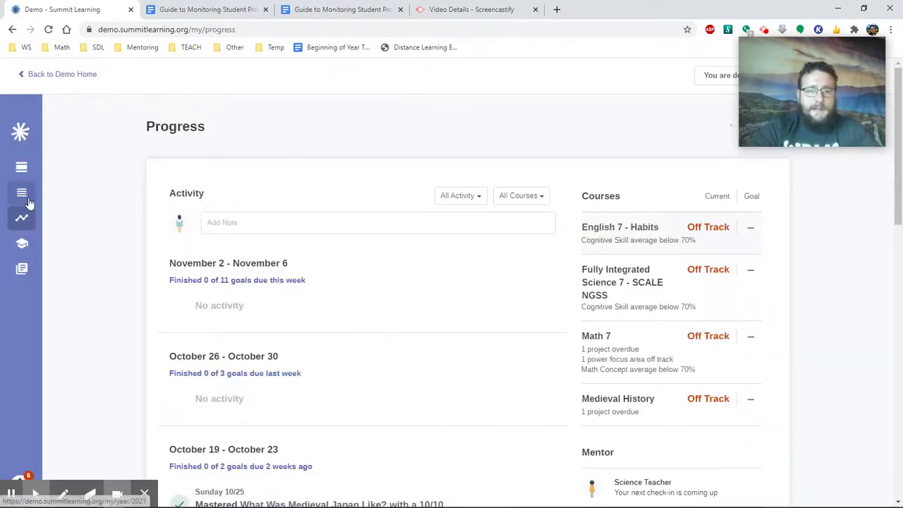
- Go through the Year view to the English 7 - Habits course and open its Cultural Narratives with Flying Lessons project
{"action": "left_click", "coordinate": [73, 197]}
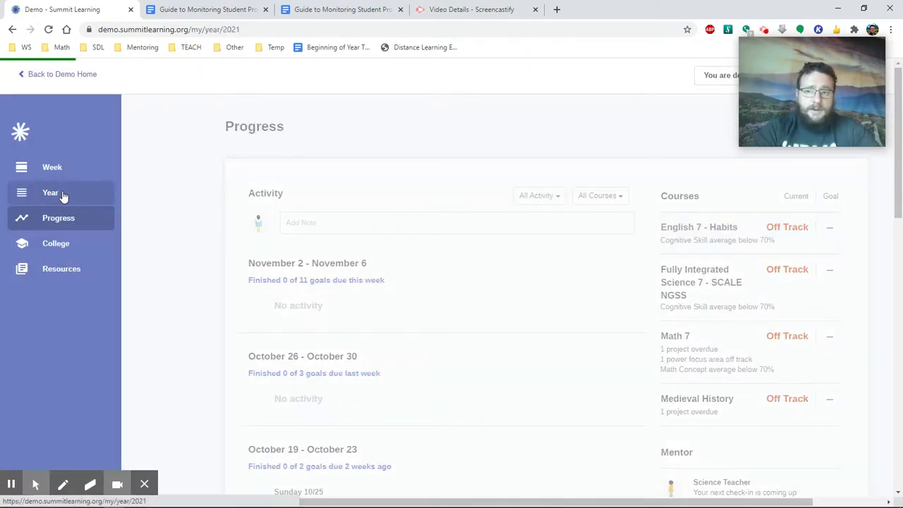
{"action": "left_click", "coordinate": [177, 247]}
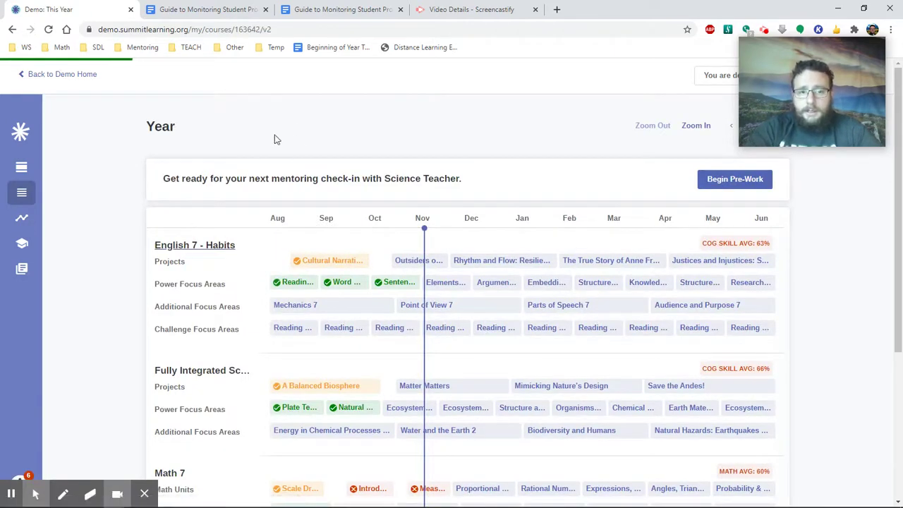
{"action": "mouse_move", "coordinate": [318, 179]}
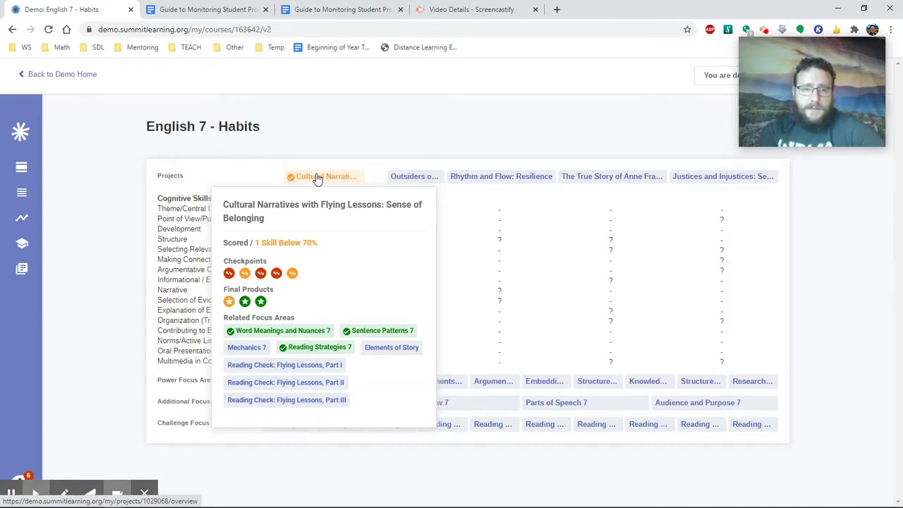
{"action": "left_click", "coordinate": [317, 178]}
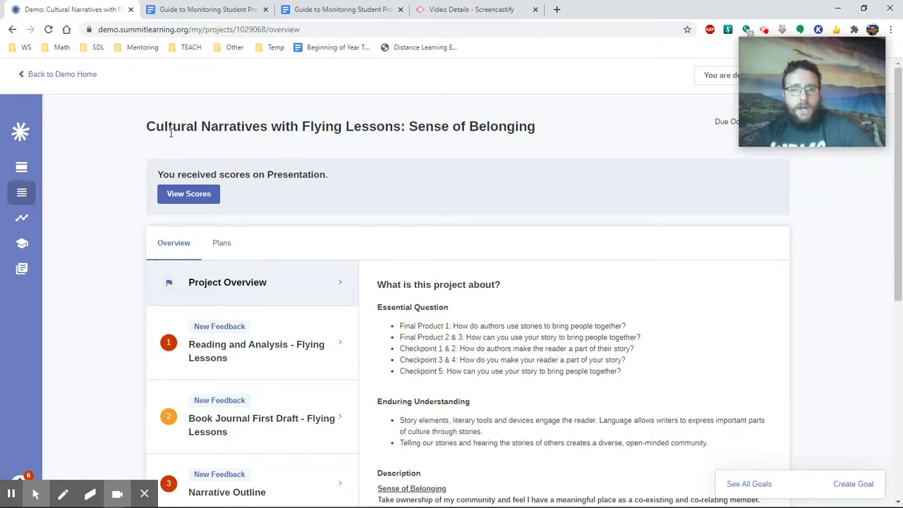
- View the received scores on the project's final products and return to the project page
{"action": "left_click", "coordinate": [181, 198]}
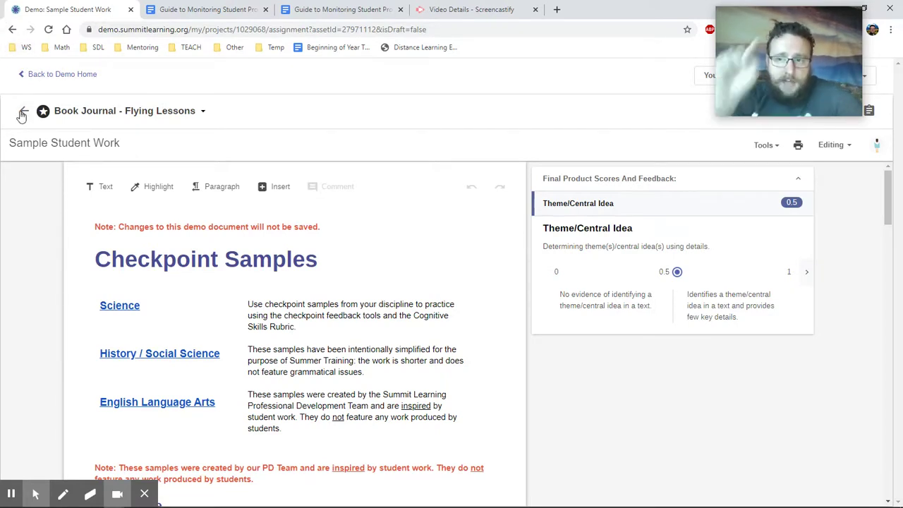
{"action": "left_click", "coordinate": [10, 29]}
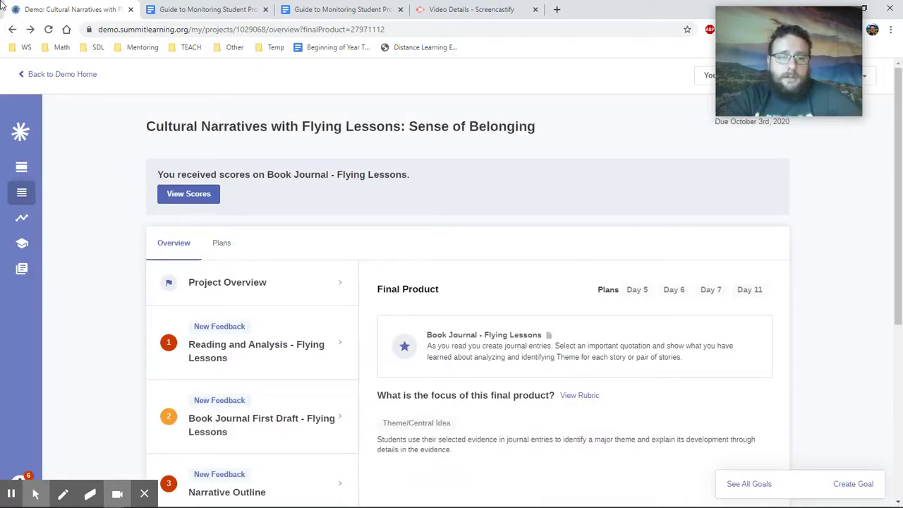
- Review the older activity on the Progress page back to early October and return to the Cultural Narratives project
{"action": "left_click", "coordinate": [23, 215]}
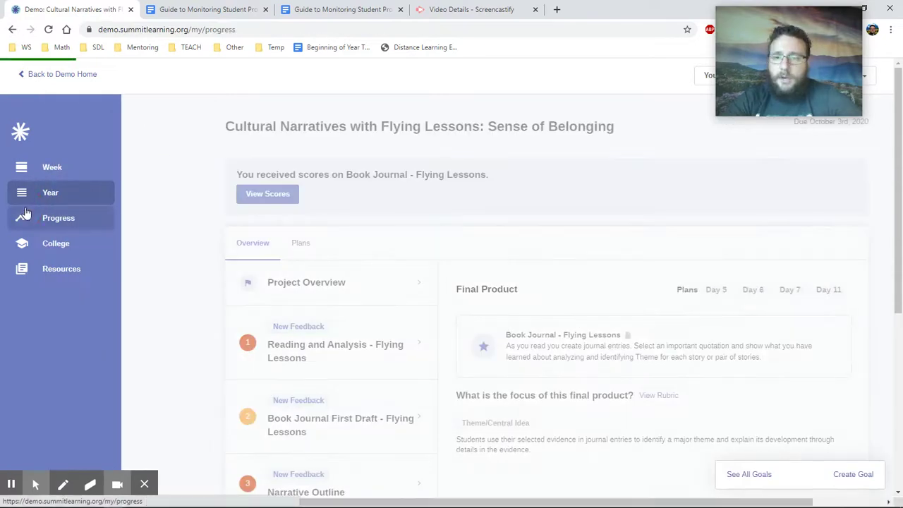
{"action": "scroll", "coordinate": [149, 278], "scroll_direction": "down", "scroll_amount": 7}
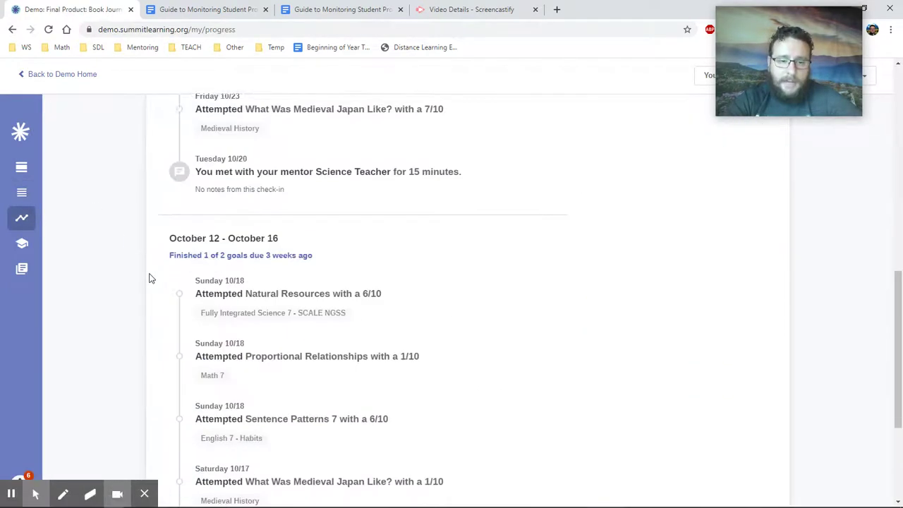
{"action": "scroll", "coordinate": [148, 276], "scroll_direction": "up", "scroll_amount": 1}
{"action": "scroll", "coordinate": [219, 311], "scroll_direction": "down", "scroll_amount": 8}
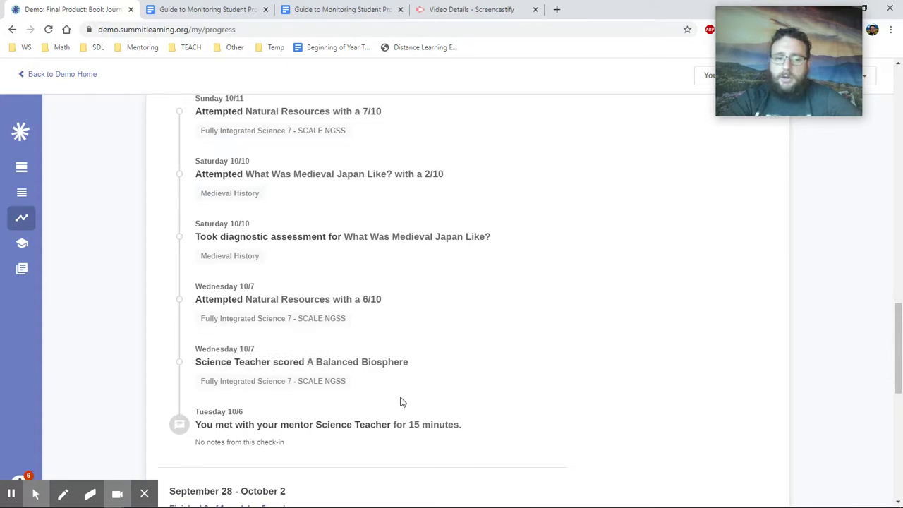
{"action": "scroll", "coordinate": [107, 221], "scroll_direction": "up", "scroll_amount": 8}
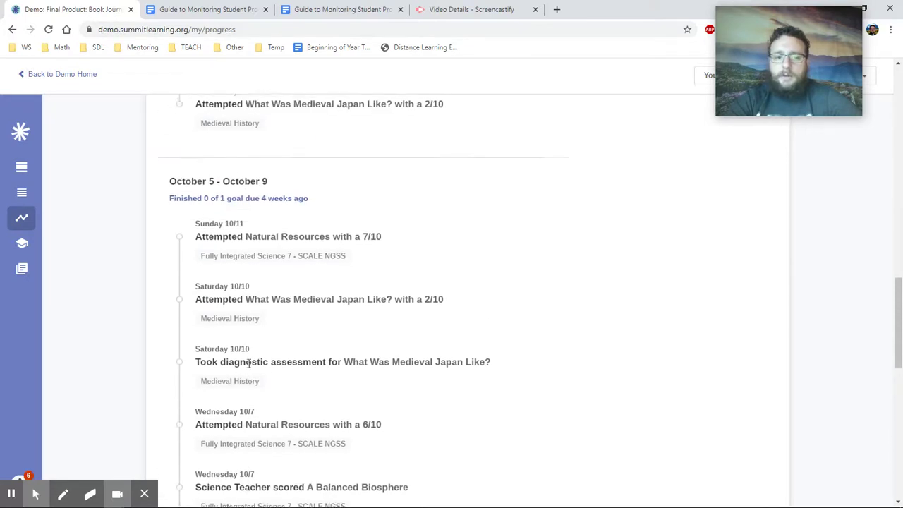
{"action": "left_click", "coordinate": [12, 29]}
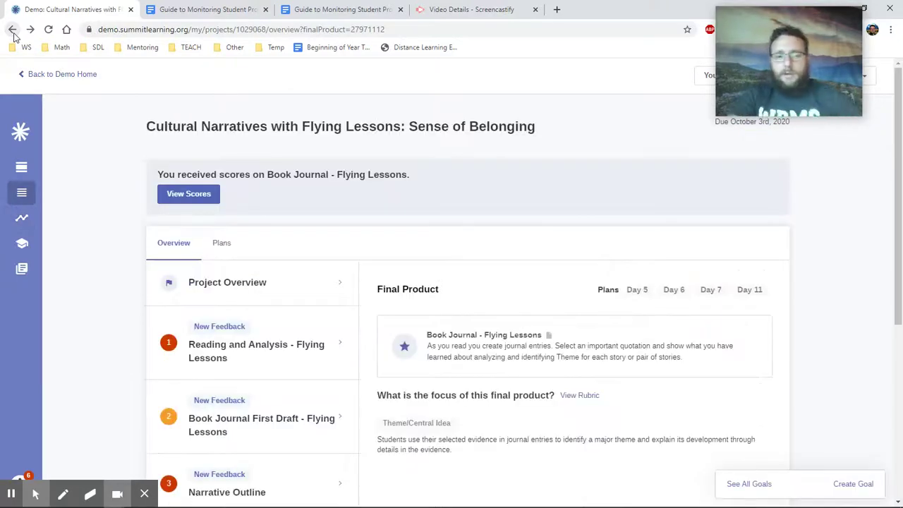
- Show the Project Overview and highlight its Essential Question list while reading it
{"action": "scroll", "coordinate": [243, 179], "scroll_direction": "down", "scroll_amount": 2}
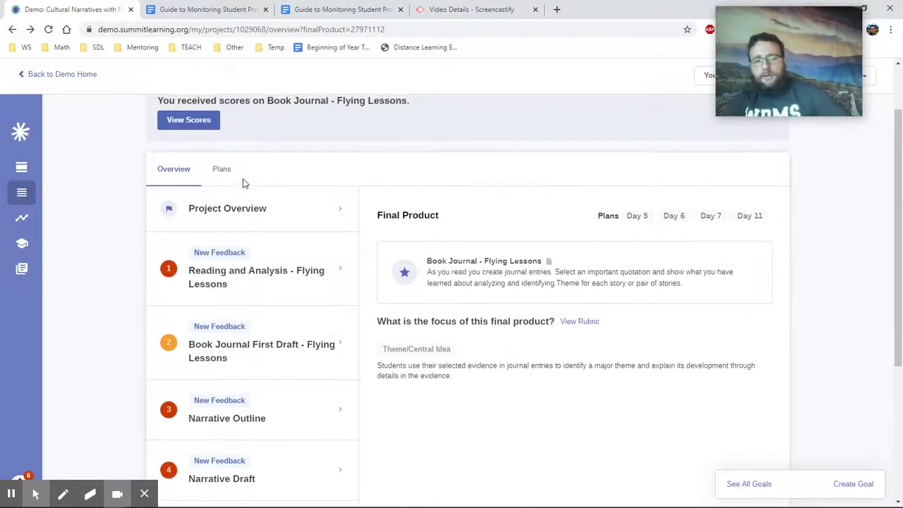
{"action": "left_click", "coordinate": [282, 213]}
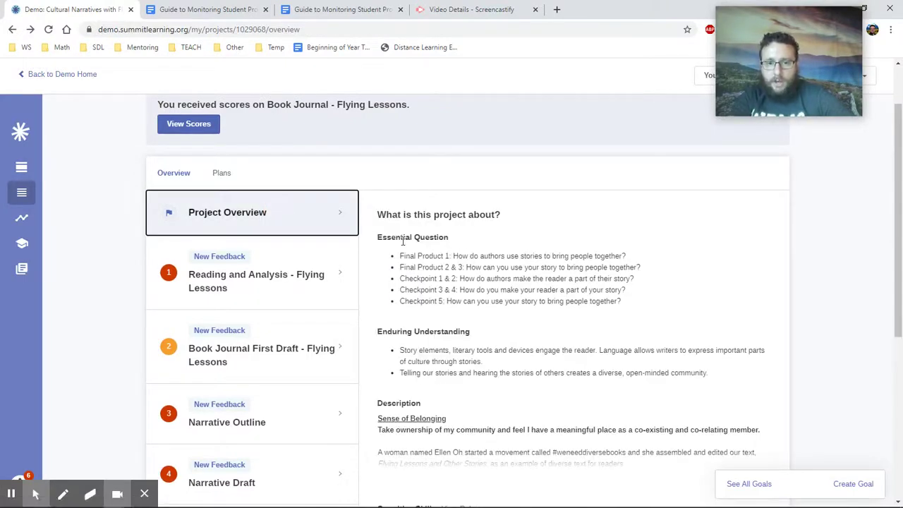
{"action": "left_click_drag", "start_coordinate": [387, 238], "coordinate": [643, 306]}
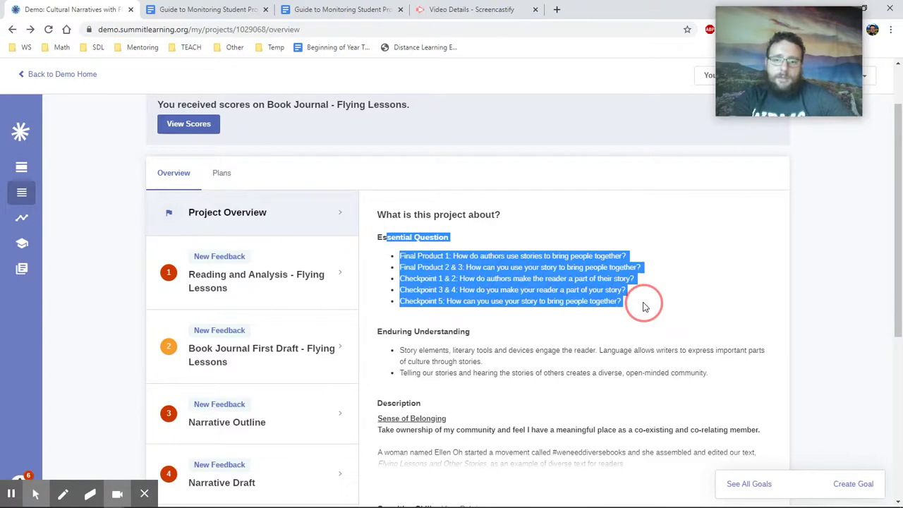
{"action": "left_click", "coordinate": [646, 308]}
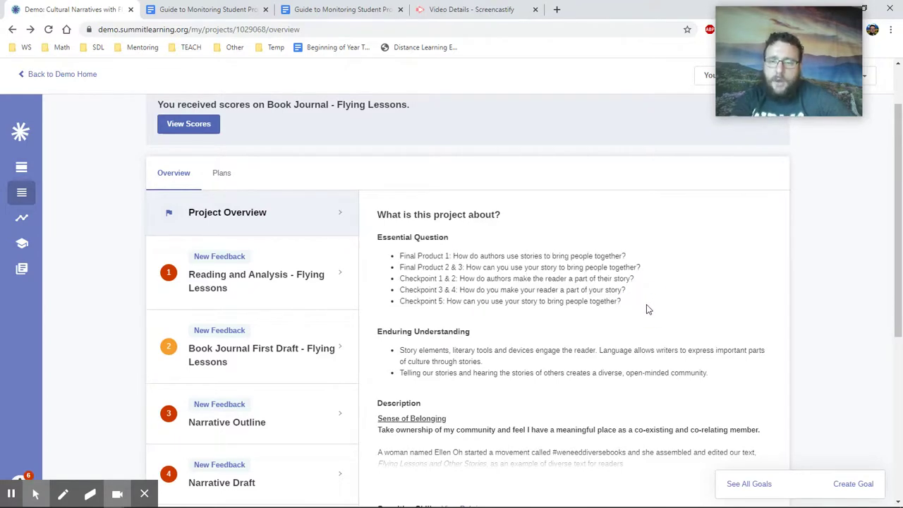
- Expand the full project description, look over the cognitive skills, focus areas and resources below it, and collapse the description
{"action": "scroll", "coordinate": [623, 333], "scroll_direction": "down", "scroll_amount": 3}
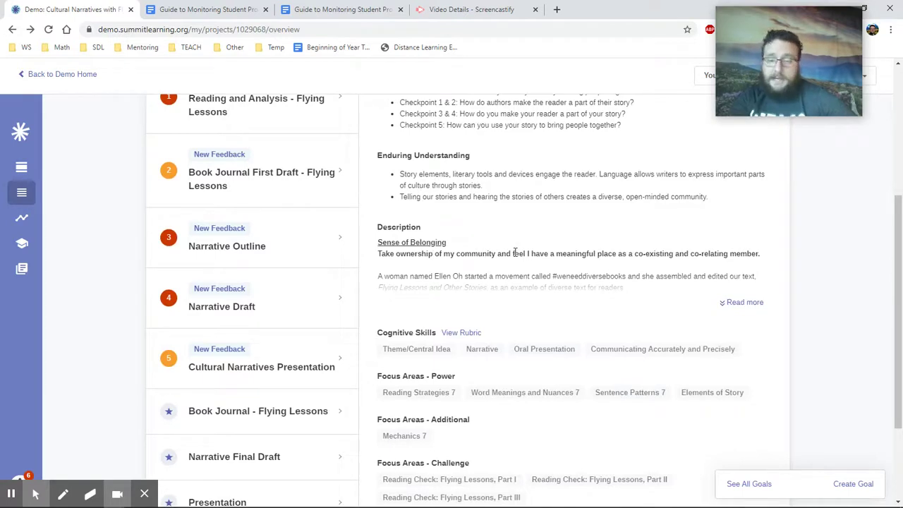
{"action": "scroll", "coordinate": [485, 328], "scroll_direction": "down", "scroll_amount": 1}
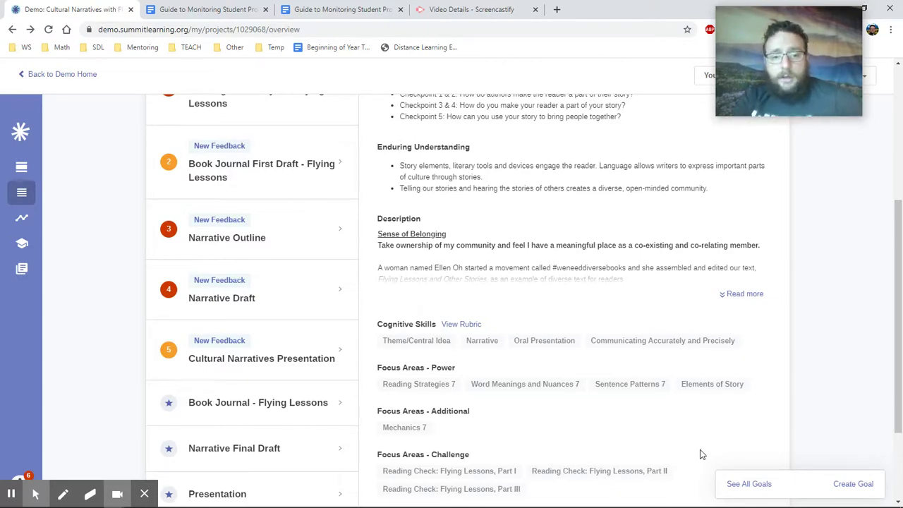
{"action": "left_click", "coordinate": [737, 296]}
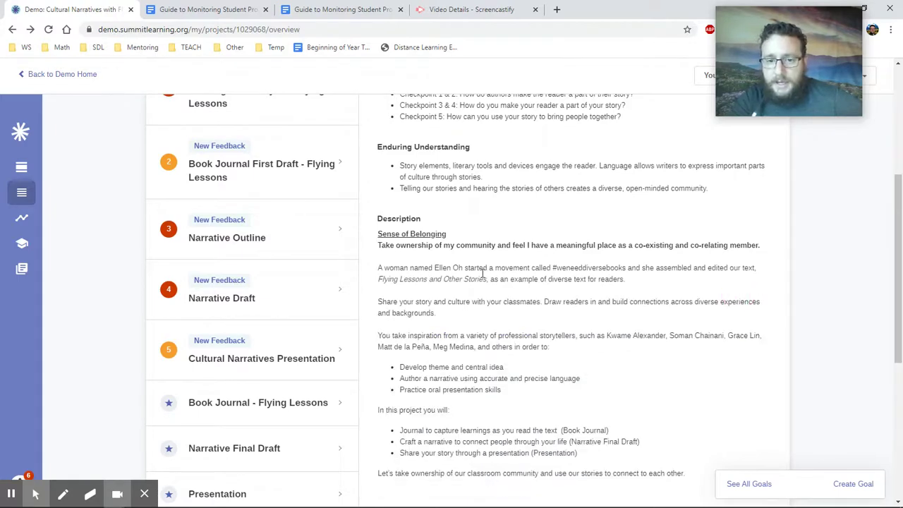
{"action": "scroll", "coordinate": [463, 330], "scroll_direction": "down", "scroll_amount": 5}
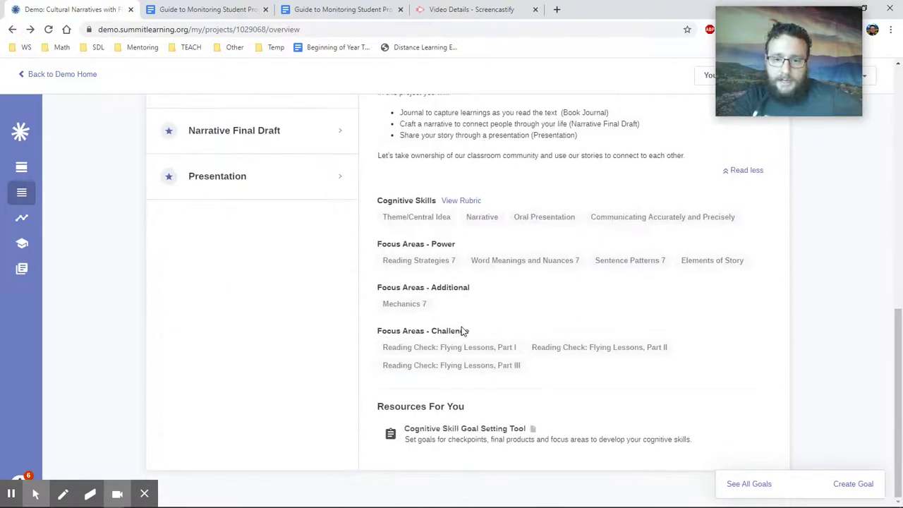
{"action": "left_click", "coordinate": [759, 171]}
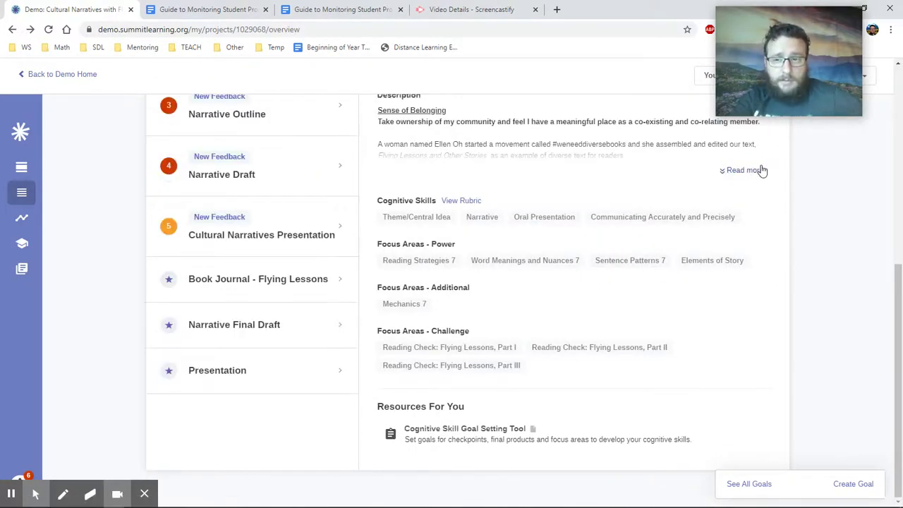
- Open the project's cognitive skills rubric and look through its skill rows and score levels
{"action": "left_click", "coordinate": [460, 201]}
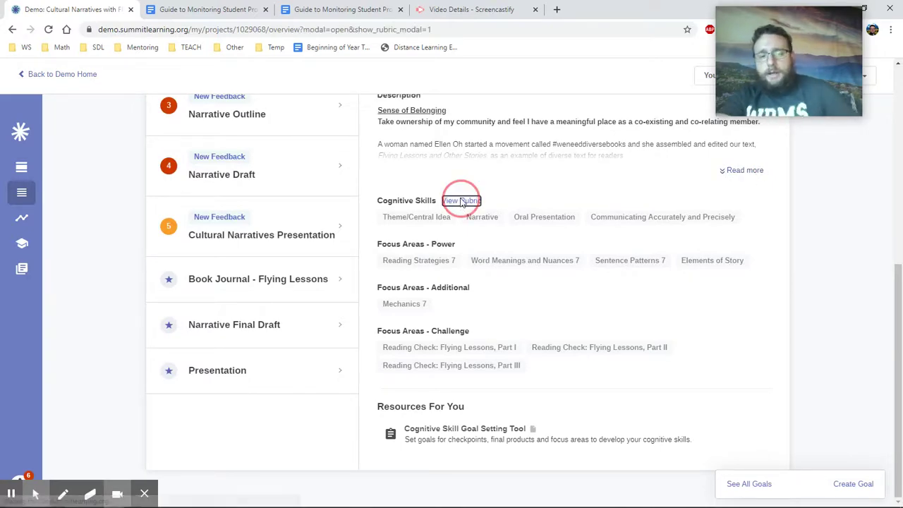
{"action": "scroll", "coordinate": [315, 257], "scroll_direction": "down", "scroll_amount": 10}
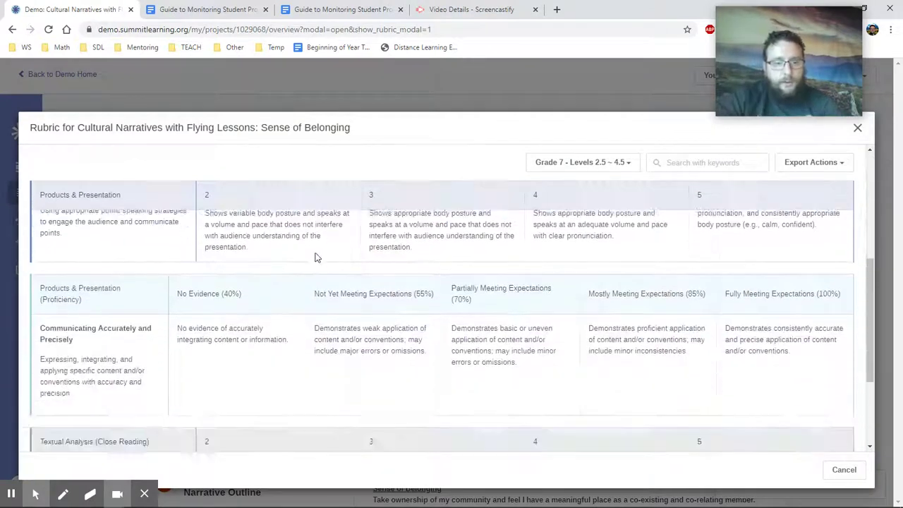
{"action": "scroll", "coordinate": [315, 257], "scroll_direction": "up", "scroll_amount": 10}
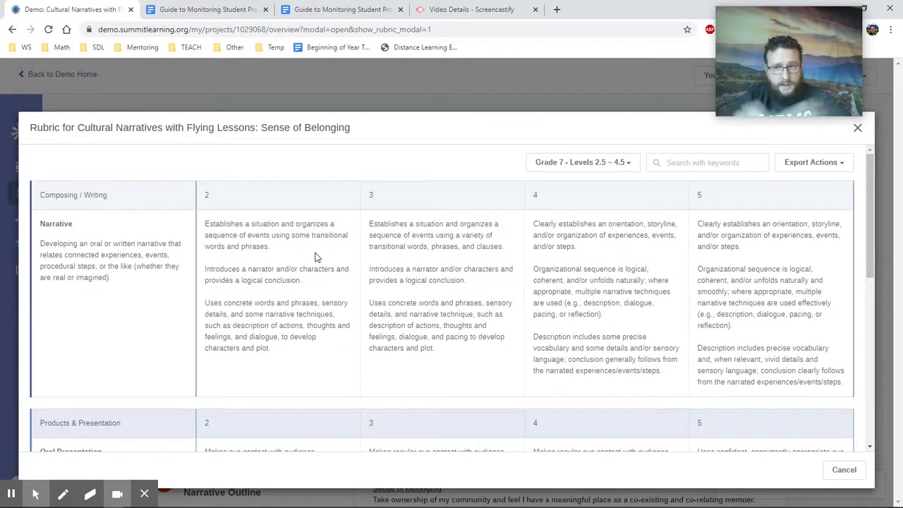
- Show the grade-level options available for the project rubric and close the rubric
{"action": "left_click", "coordinate": [561, 163]}
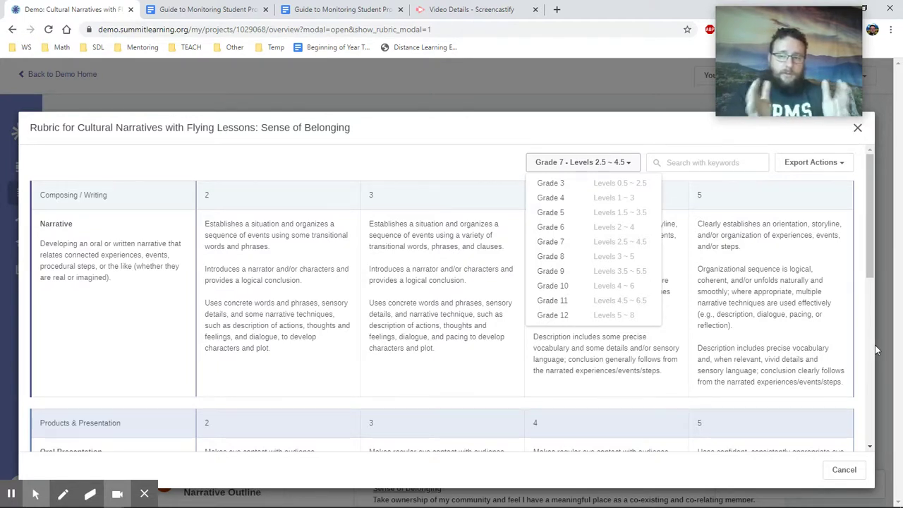
{"action": "left_click", "coordinate": [856, 129]}
{"action": "left_click", "coordinate": [856, 129]}
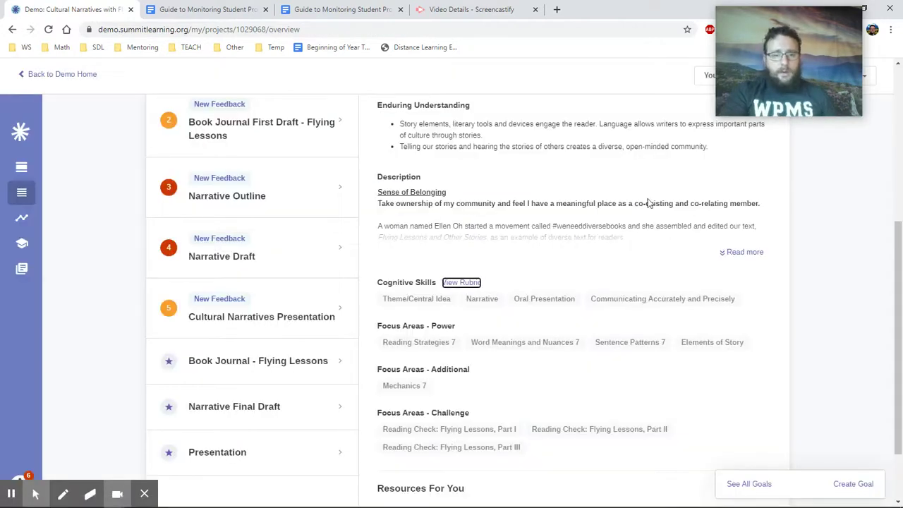
- Look over the project's checkpoints and final products together with the overview's cognitive skills, focus areas and resources
{"action": "scroll", "coordinate": [318, 204], "scroll_direction": "up", "scroll_amount": 3}
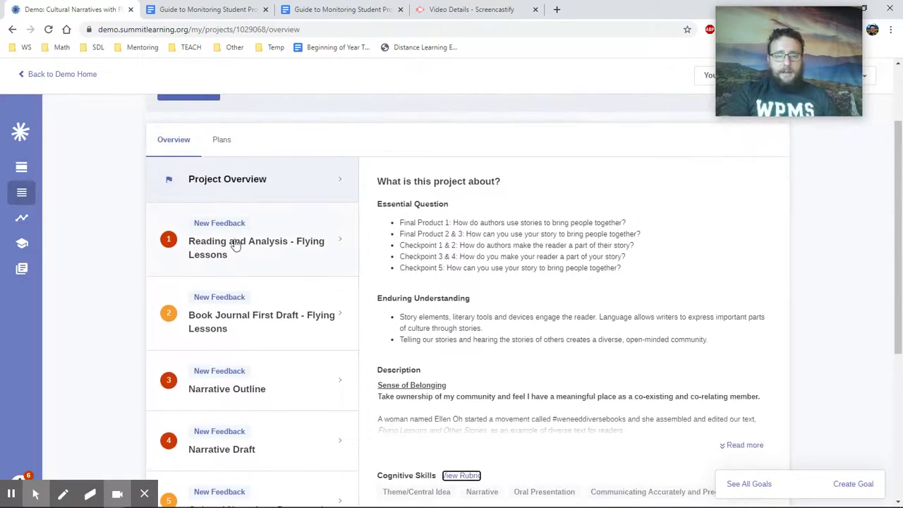
{"action": "scroll", "coordinate": [246, 323], "scroll_direction": "down", "scroll_amount": 4}
{"action": "scroll", "coordinate": [246, 322], "scroll_direction": "up", "scroll_amount": 5}
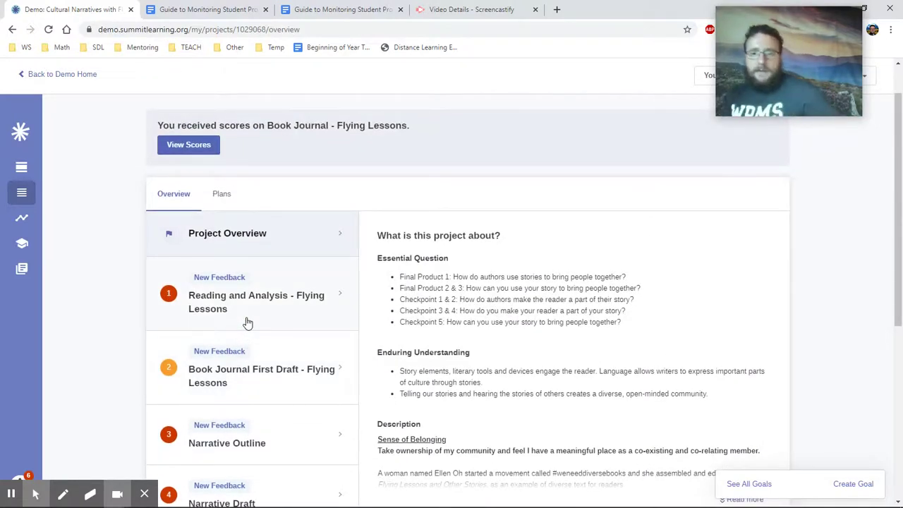
{"action": "scroll", "coordinate": [394, 306], "scroll_direction": "down", "scroll_amount": 2}
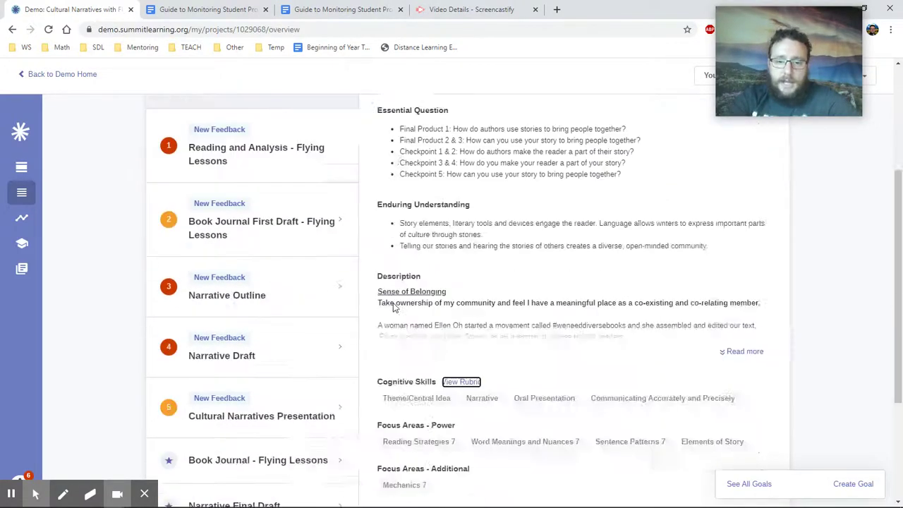
{"action": "scroll", "coordinate": [393, 306], "scroll_direction": "down", "scroll_amount": 3}
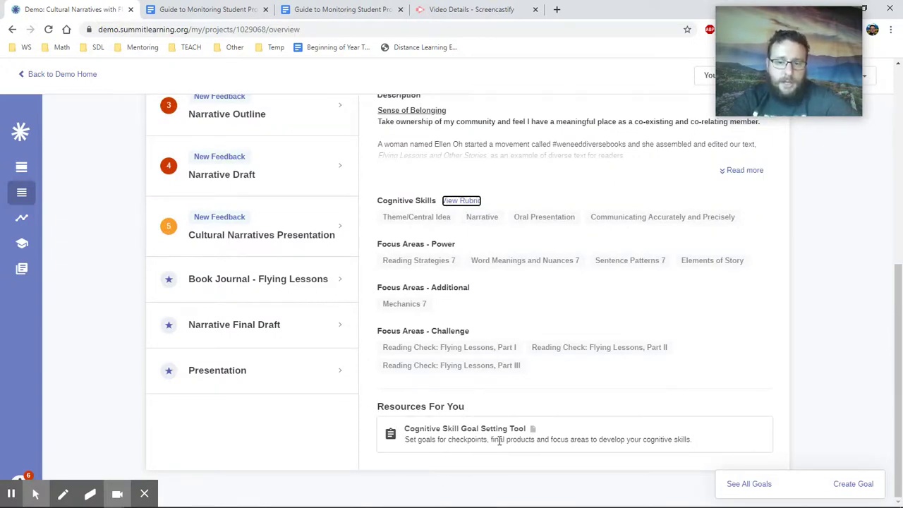
{"action": "scroll", "coordinate": [457, 384], "scroll_direction": "up", "scroll_amount": 5}
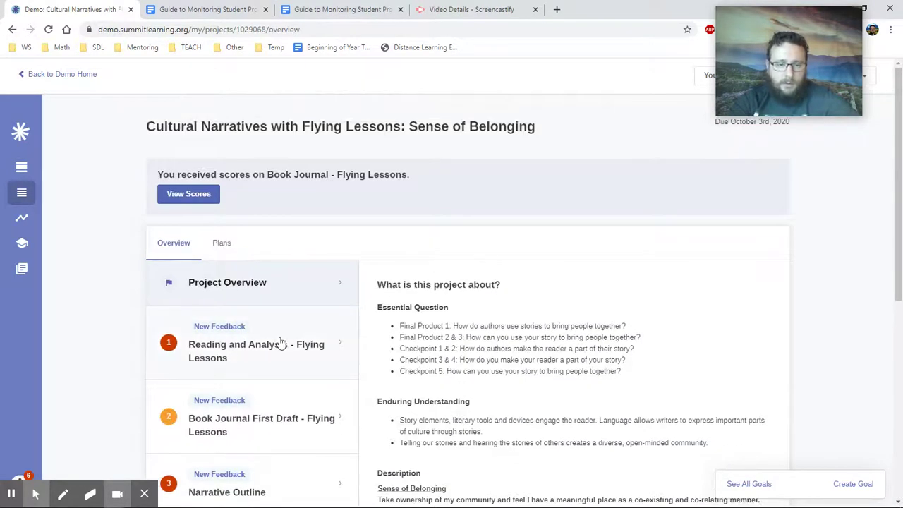
- Open checkpoint 1, Reading and Analysis - Flying Lessons, and expand its full description to read it, collapsing it again
{"action": "left_click", "coordinate": [281, 342]}
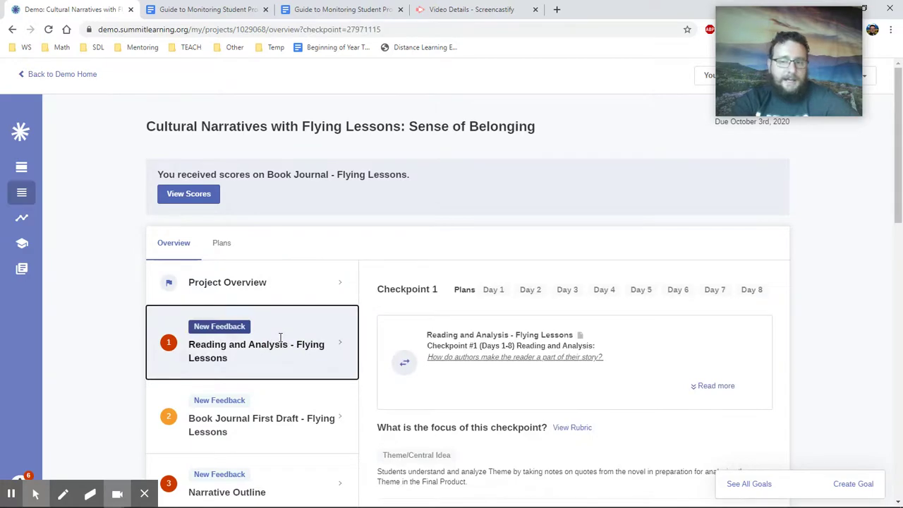
{"action": "scroll", "coordinate": [280, 337], "scroll_direction": "down", "scroll_amount": 3}
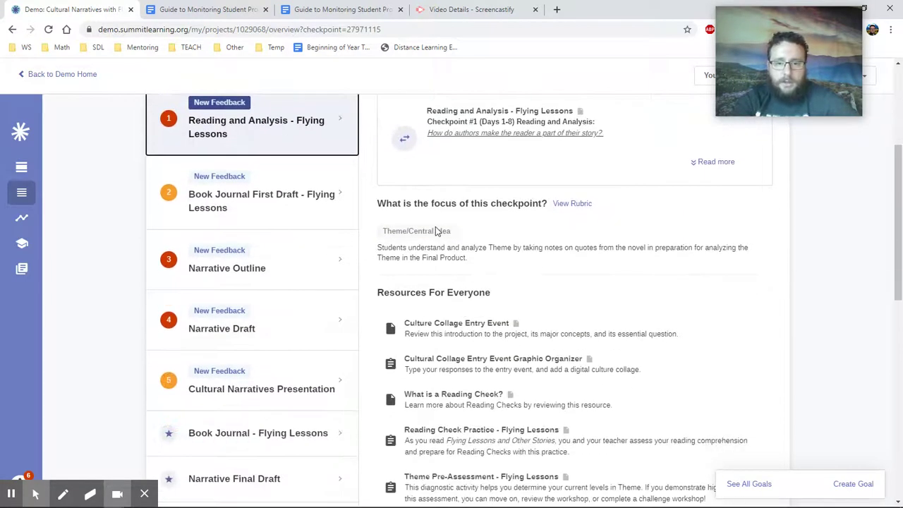
{"action": "scroll", "coordinate": [437, 231], "scroll_direction": "up", "scroll_amount": 2}
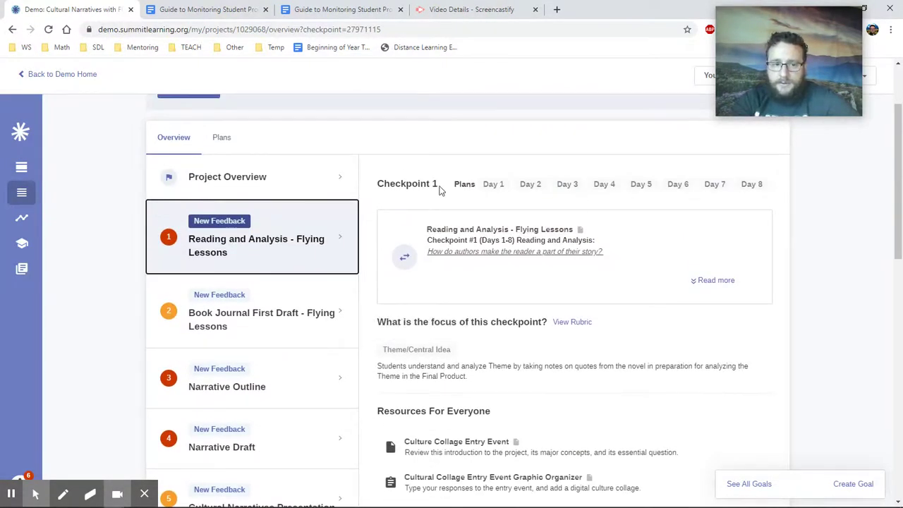
{"action": "scroll", "coordinate": [465, 257], "scroll_direction": "down", "scroll_amount": 2}
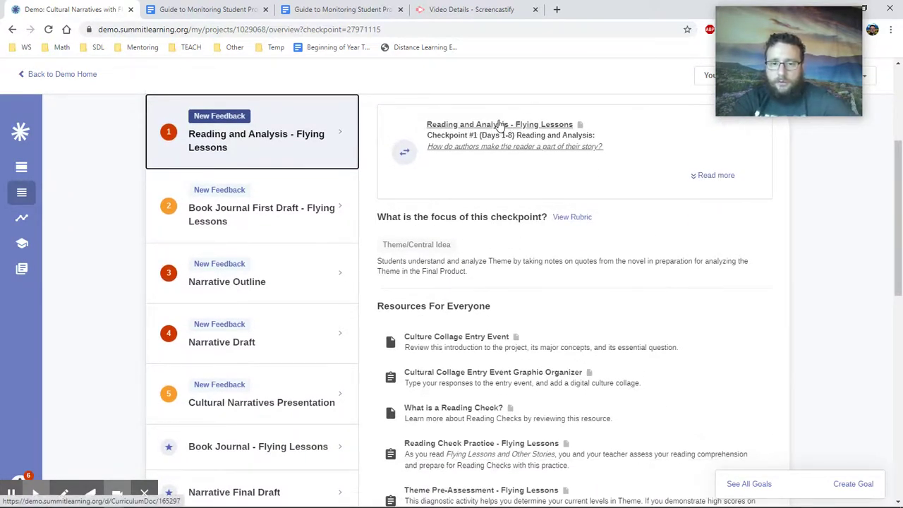
{"action": "left_click", "coordinate": [726, 177]}
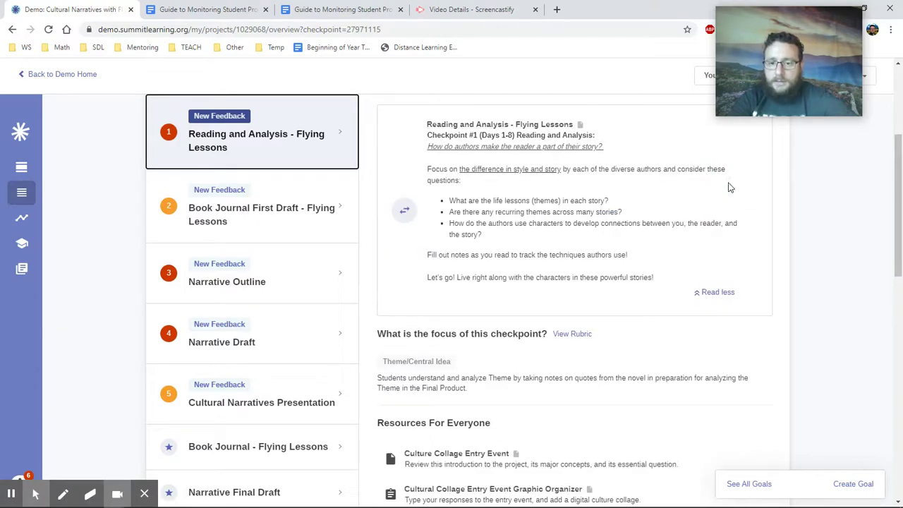
{"action": "left_click", "coordinate": [714, 290]}
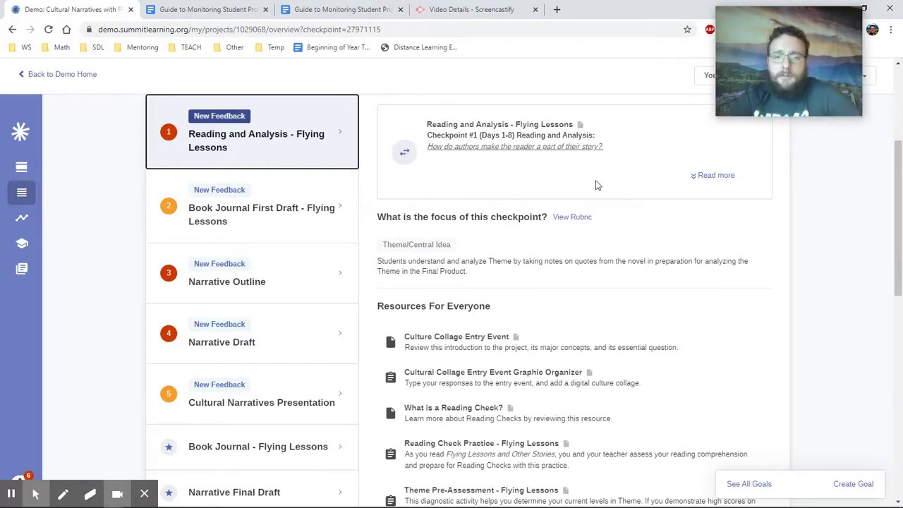
- View checkpoint 1's Theme/Central Idea rubric, close it, and look through the Resources For Everyone and Resources For You
{"action": "left_click", "coordinate": [571, 218]}
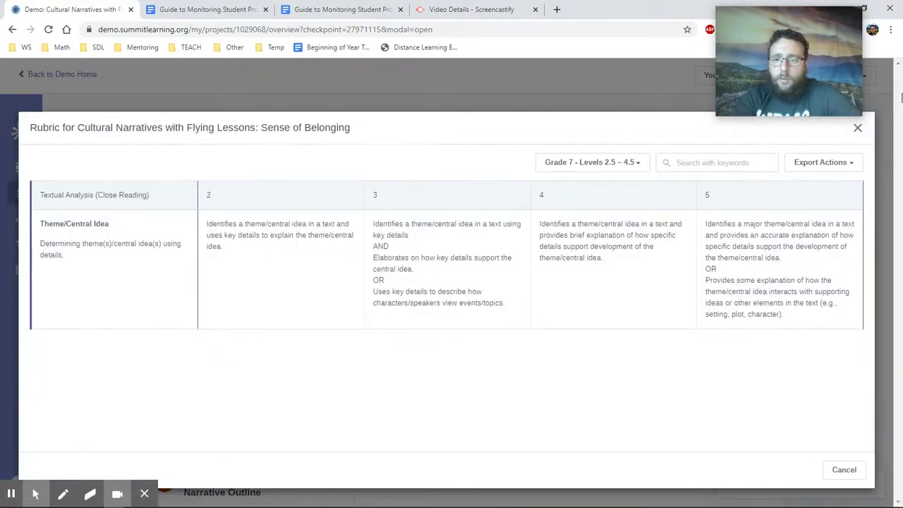
{"action": "left_click", "coordinate": [857, 128]}
{"action": "scroll", "coordinate": [677, 290], "scroll_direction": "down", "scroll_amount": 10}
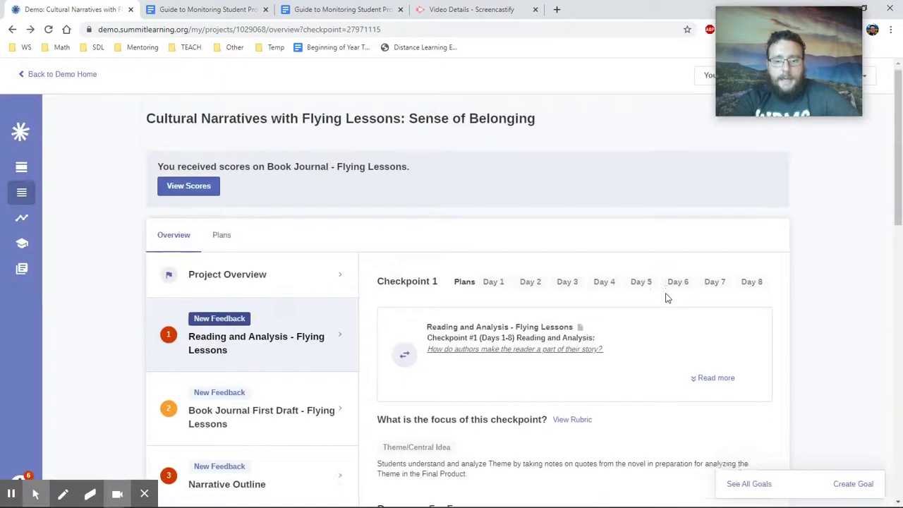
{"action": "scroll", "coordinate": [666, 296], "scroll_direction": "up", "scroll_amount": 3}
{"action": "scroll", "coordinate": [667, 296], "scroll_direction": "up", "scroll_amount": 3}
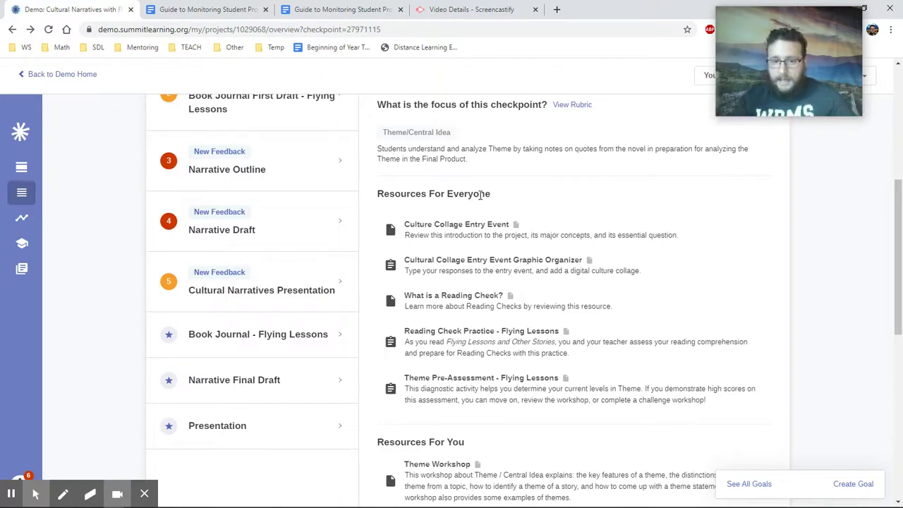
{"action": "scroll", "coordinate": [337, 497], "scroll_direction": "down", "scroll_amount": 3}
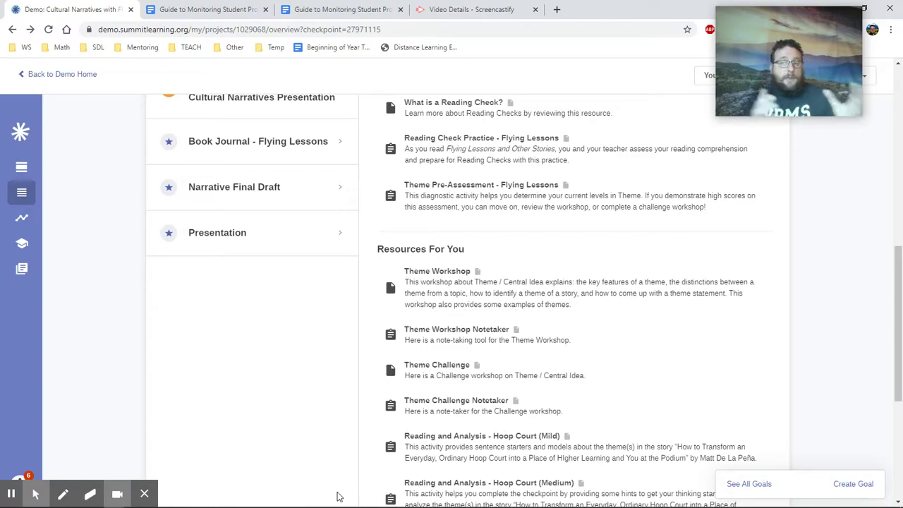
{"action": "scroll", "coordinate": [337, 496], "scroll_direction": "down", "scroll_amount": 4}
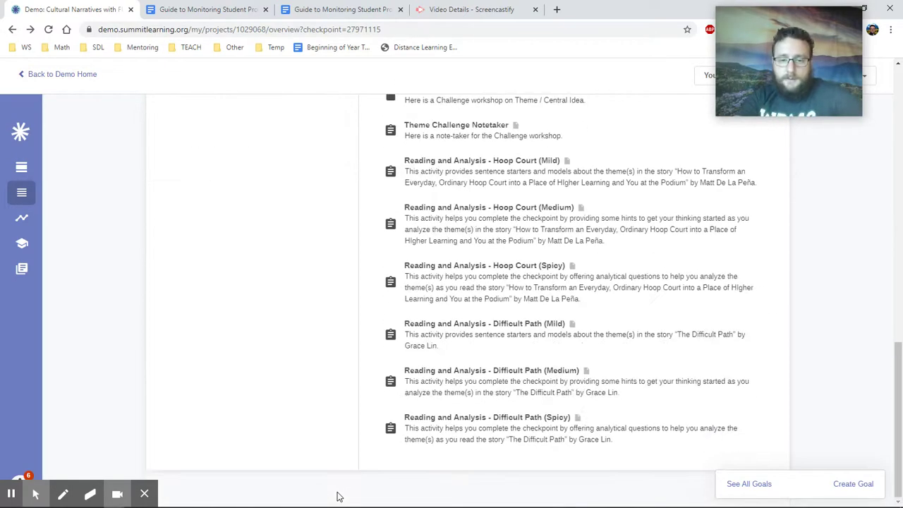
{"action": "scroll", "coordinate": [337, 497], "scroll_direction": "up", "scroll_amount": 8}
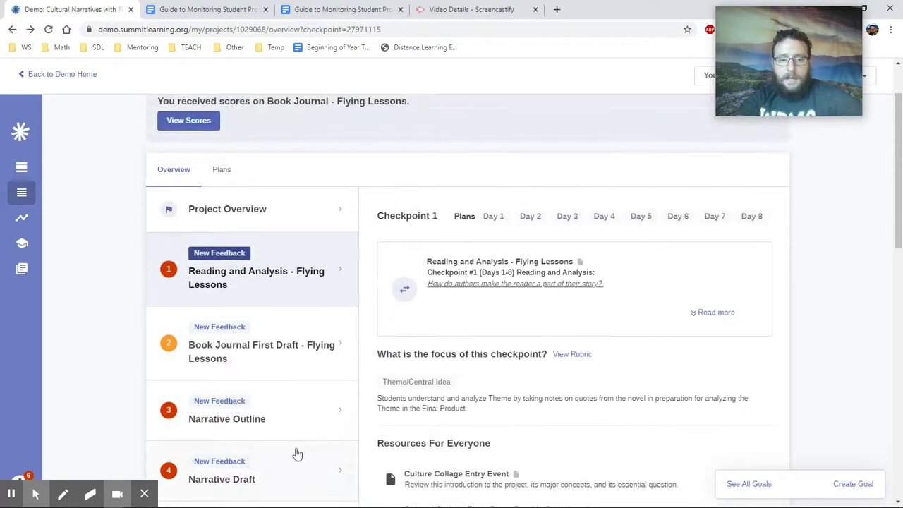
- Open checkpoint 2, Book Journal First Draft - Flying Lessons, and look through its focus and resources
{"action": "left_click", "coordinate": [250, 331]}
{"action": "scroll", "coordinate": [252, 326], "scroll_direction": "down", "scroll_amount": 3}
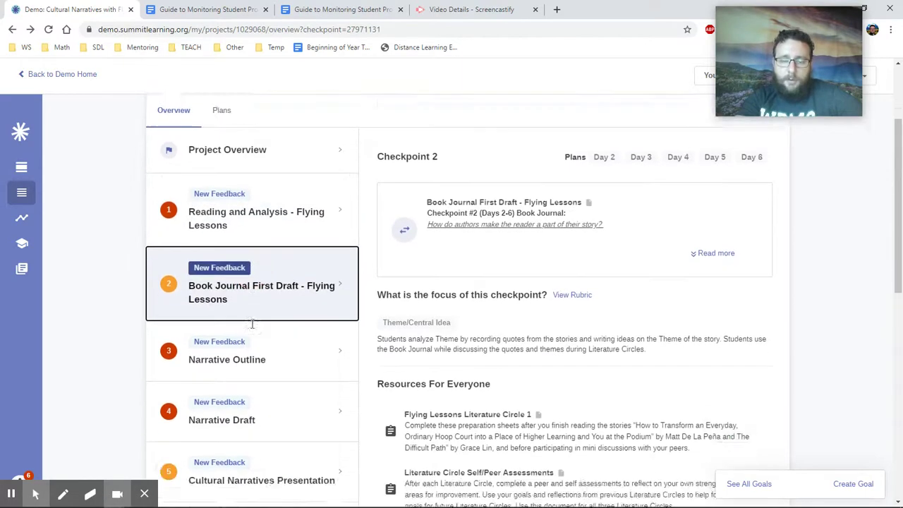
{"action": "scroll", "coordinate": [251, 324], "scroll_direction": "up", "scroll_amount": 1}
{"action": "scroll", "coordinate": [251, 324], "scroll_direction": "down", "scroll_amount": 2}
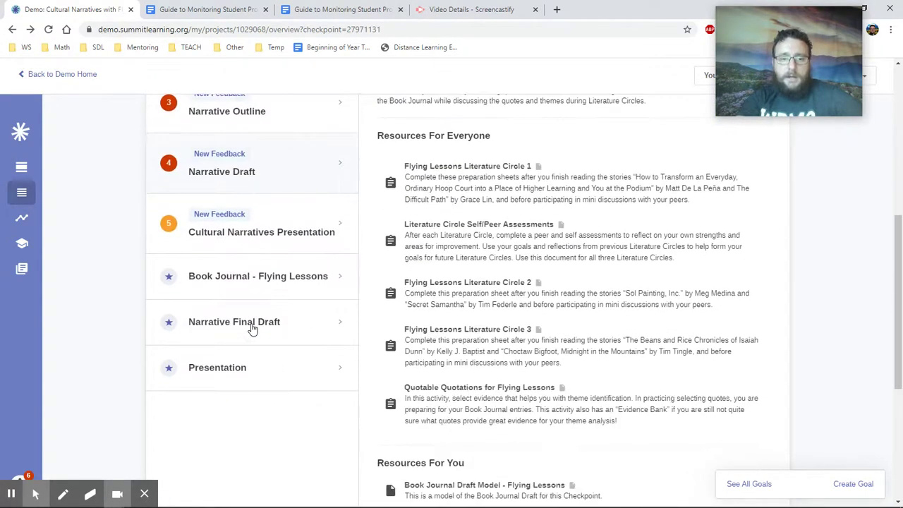
- Open the Book Journal - Flying Lessons final product and review its description and focus alongside the list of checkpoints
{"action": "left_click", "coordinate": [265, 278]}
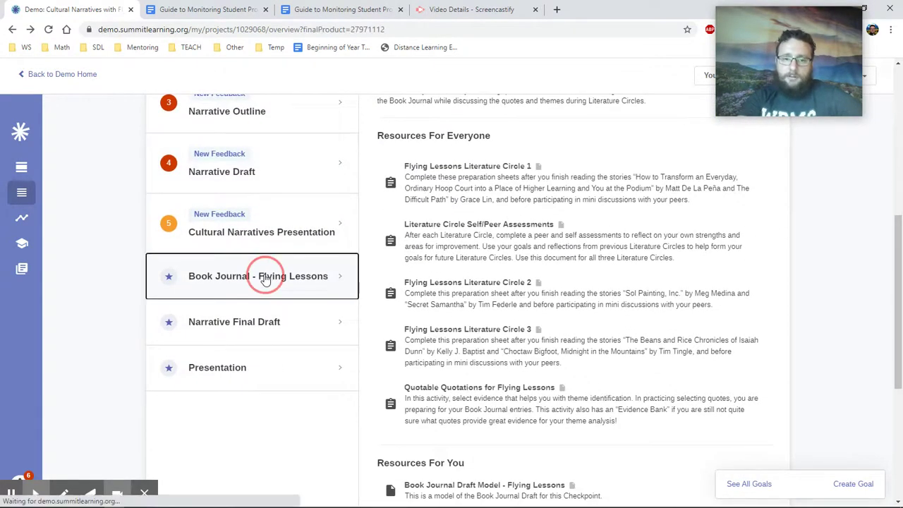
{"action": "scroll", "coordinate": [382, 248], "scroll_direction": "up", "scroll_amount": 1}
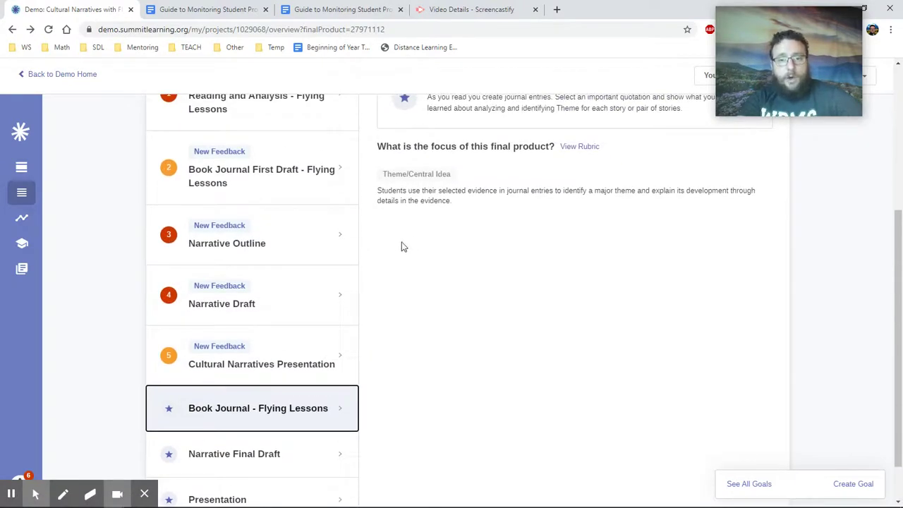
{"action": "scroll", "coordinate": [383, 232], "scroll_direction": "up", "scroll_amount": 2}
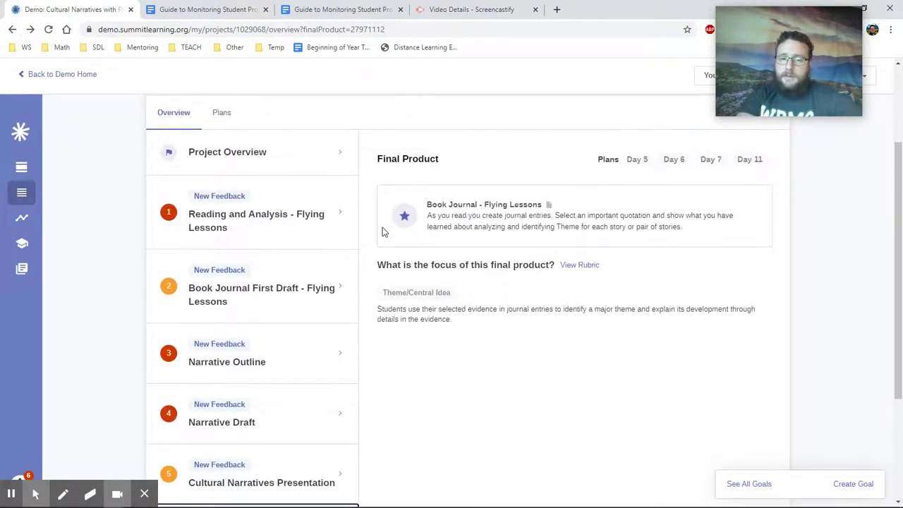
{"action": "scroll", "coordinate": [383, 233], "scroll_direction": "down", "scroll_amount": 3}
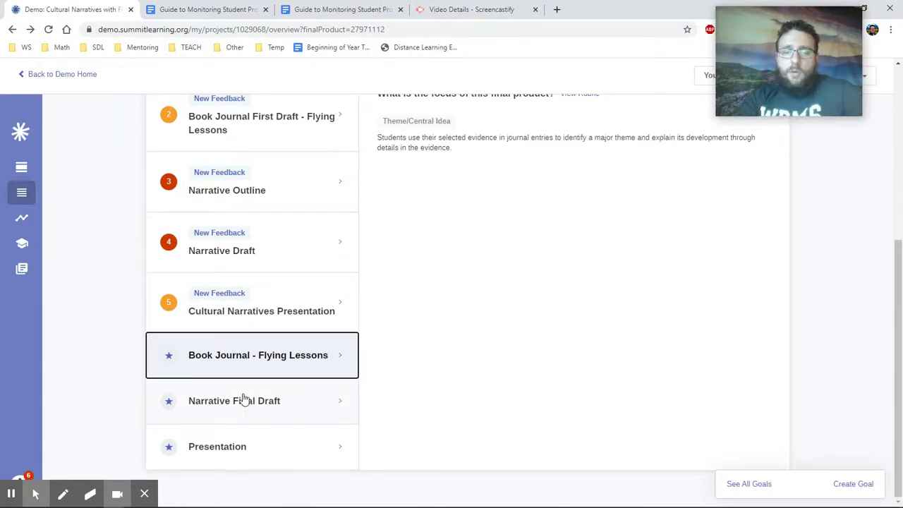
{"action": "scroll", "coordinate": [243, 400], "scroll_direction": "up", "scroll_amount": 2}
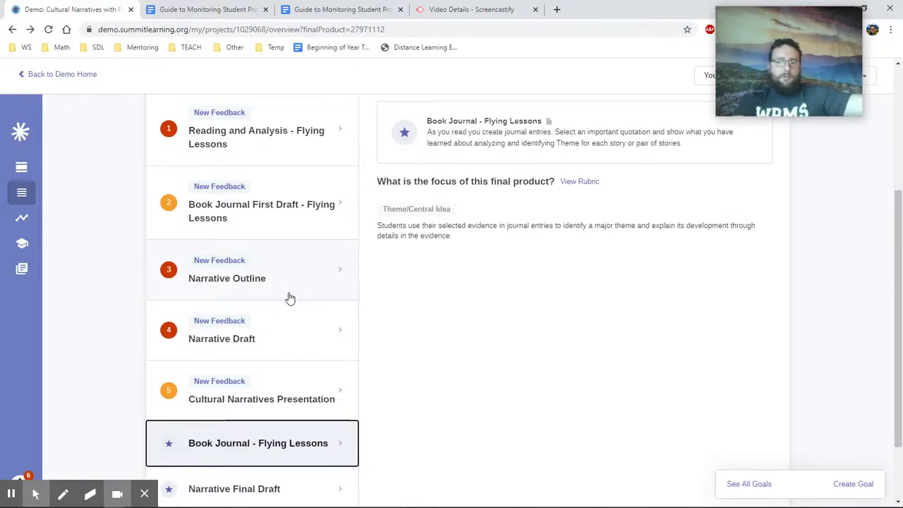
{"action": "scroll", "coordinate": [289, 297], "scroll_direction": "up", "scroll_amount": 3}
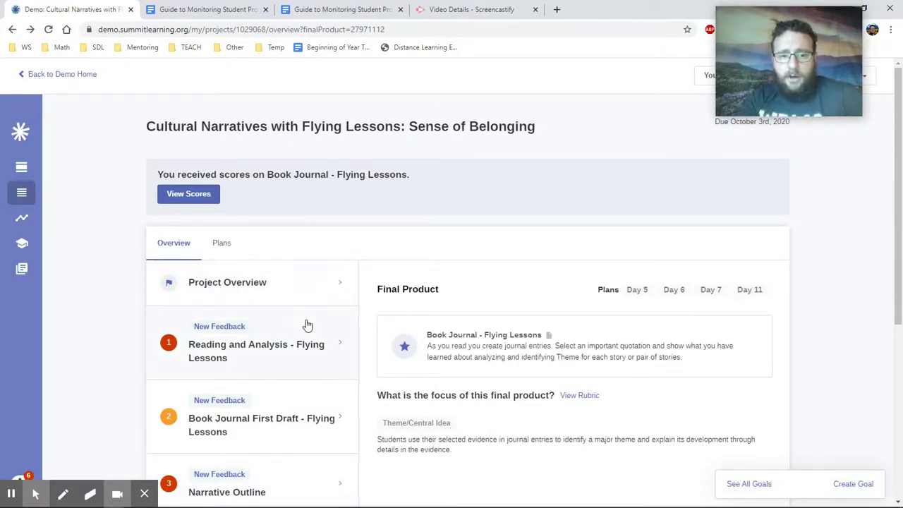
{"action": "scroll", "coordinate": [306, 325], "scroll_direction": "down", "scroll_amount": 3}
{"action": "scroll", "coordinate": [307, 325], "scroll_direction": "down", "scroll_amount": 2}
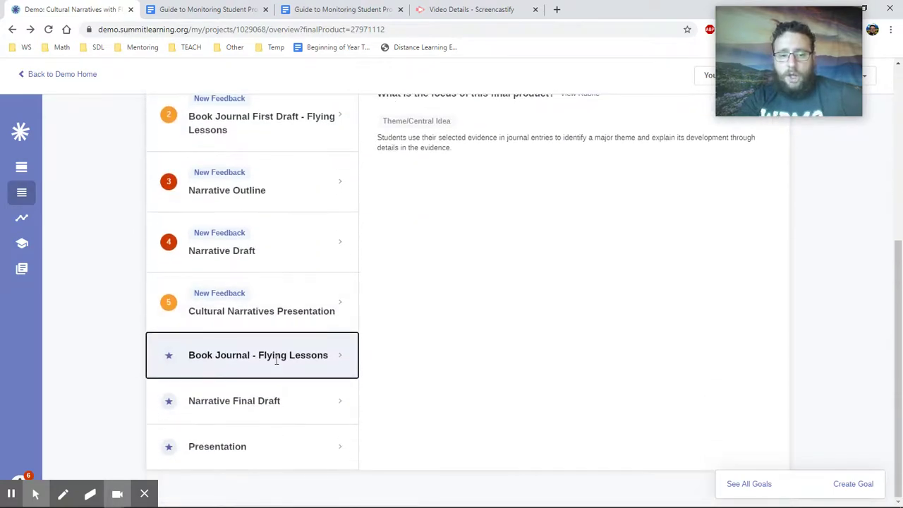
- View the Narrative Final Draft and the Cultural Narratives Presentation checkpoint, and return to the Book Journal final product
{"action": "left_click", "coordinate": [257, 407]}
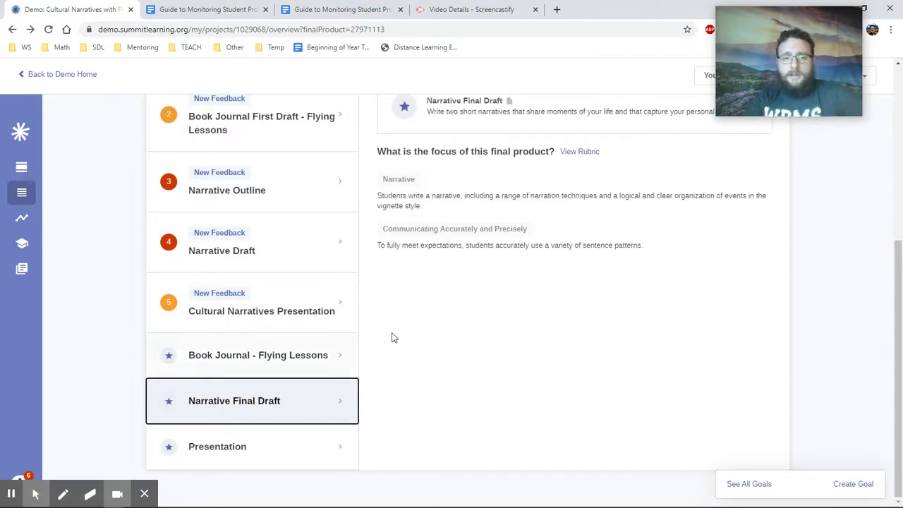
{"action": "left_click", "coordinate": [274, 299]}
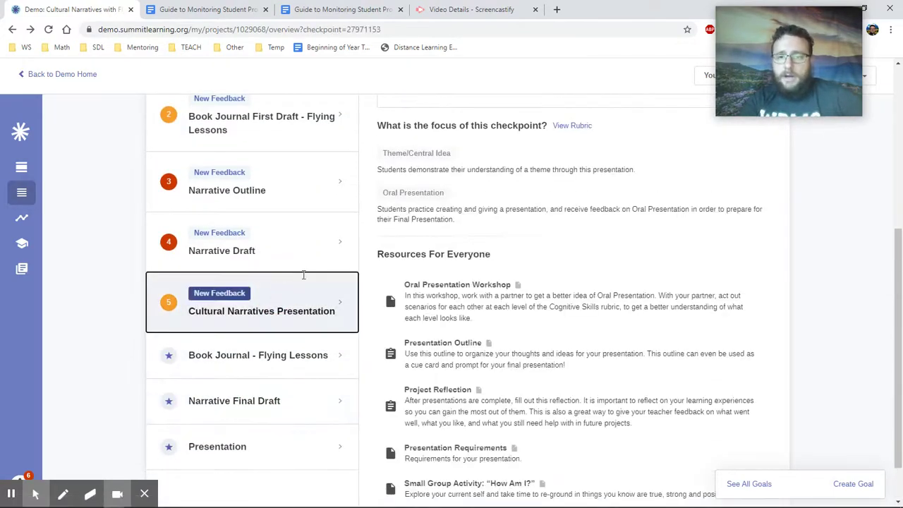
{"action": "left_click", "coordinate": [298, 356]}
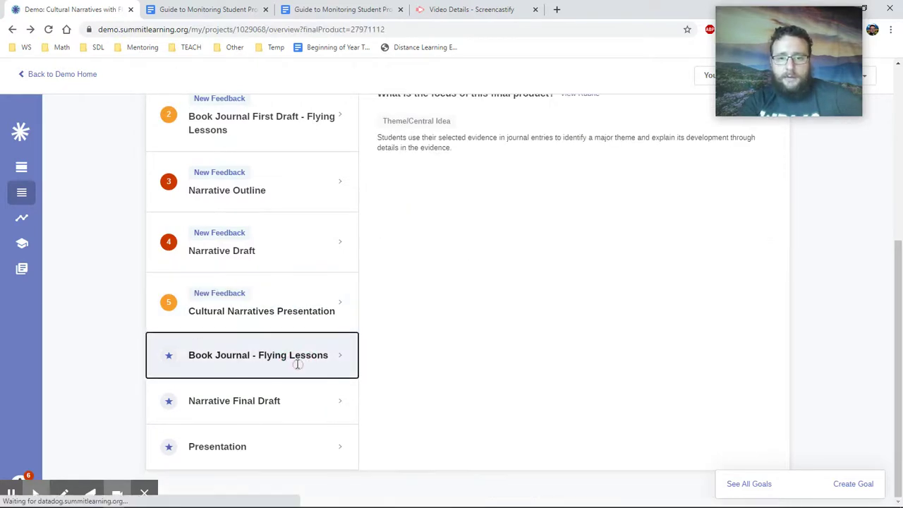
- Open the Book Journal student work to view its final product scores and feedback, and go back to the Year view
{"action": "left_click", "coordinate": [447, 333]}
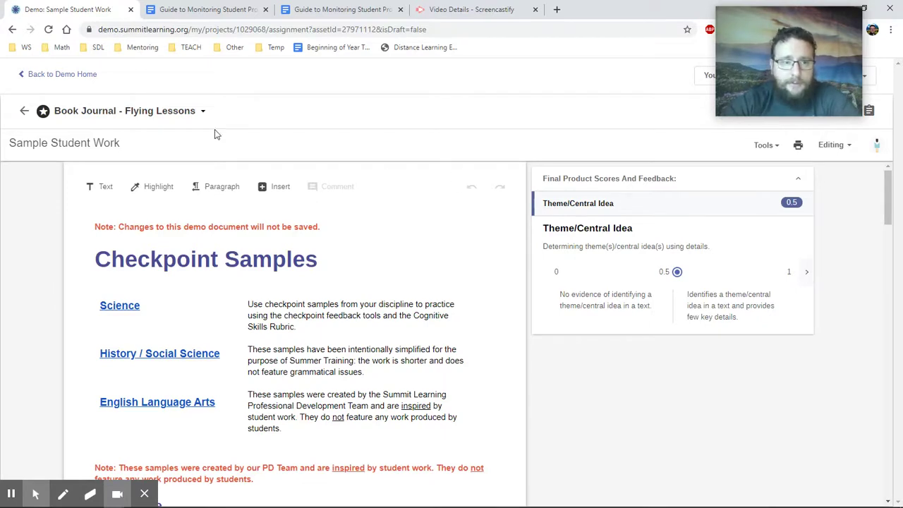
{"action": "left_click", "coordinate": [12, 31]}
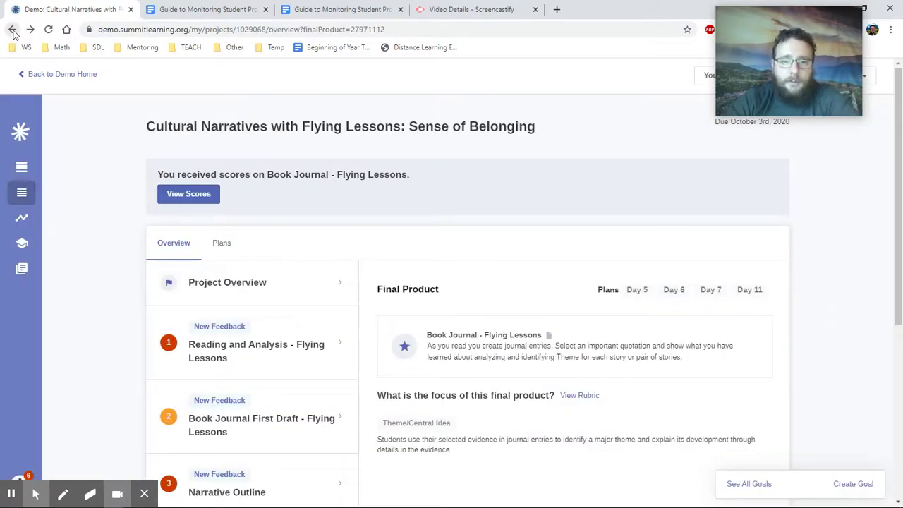
{"action": "left_click", "coordinate": [12, 30]}
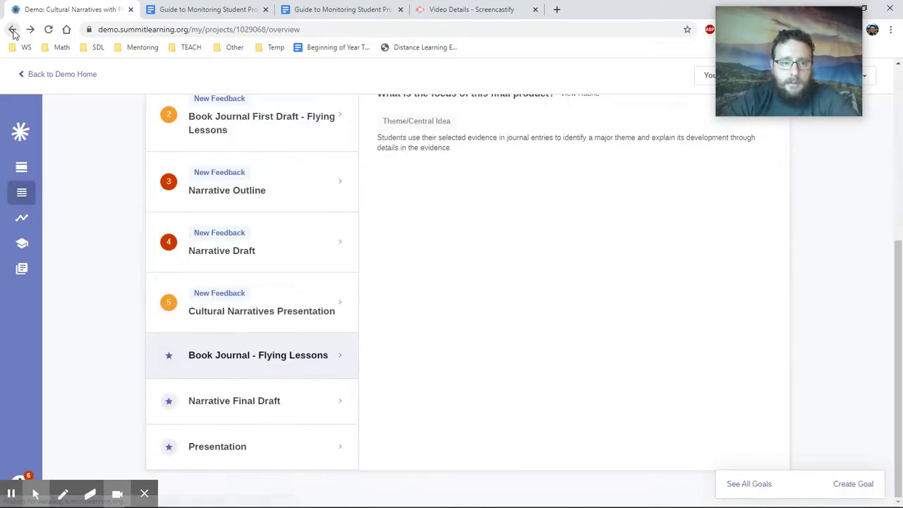
{"action": "left_click", "coordinate": [12, 31]}
{"action": "left_click", "coordinate": [12, 30]}
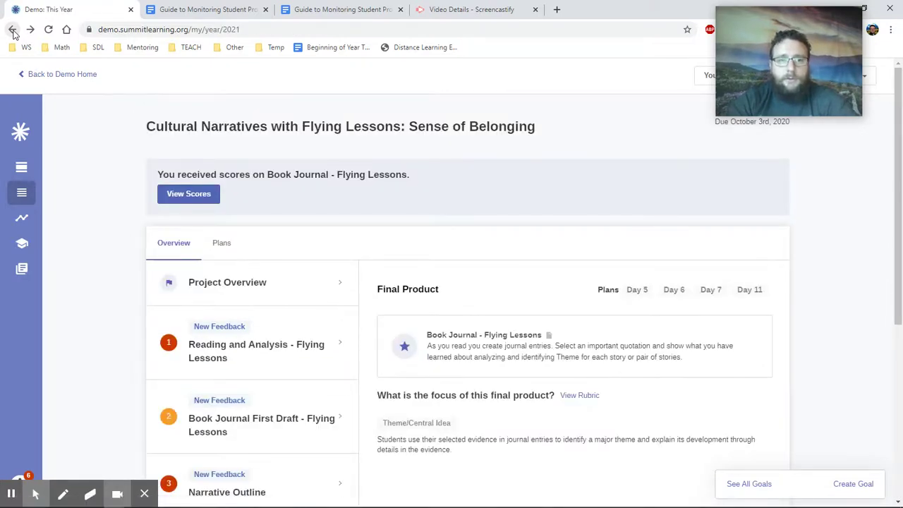
- Return to the Year view and open the Scale Drawings math unit under Math 7
{"action": "left_click", "coordinate": [23, 194]}
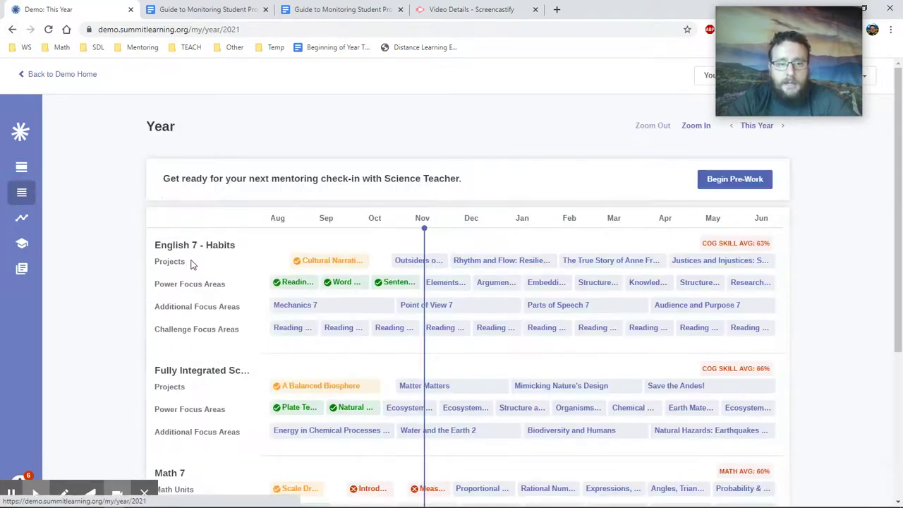
{"action": "scroll", "coordinate": [191, 262], "scroll_direction": "down", "scroll_amount": 2}
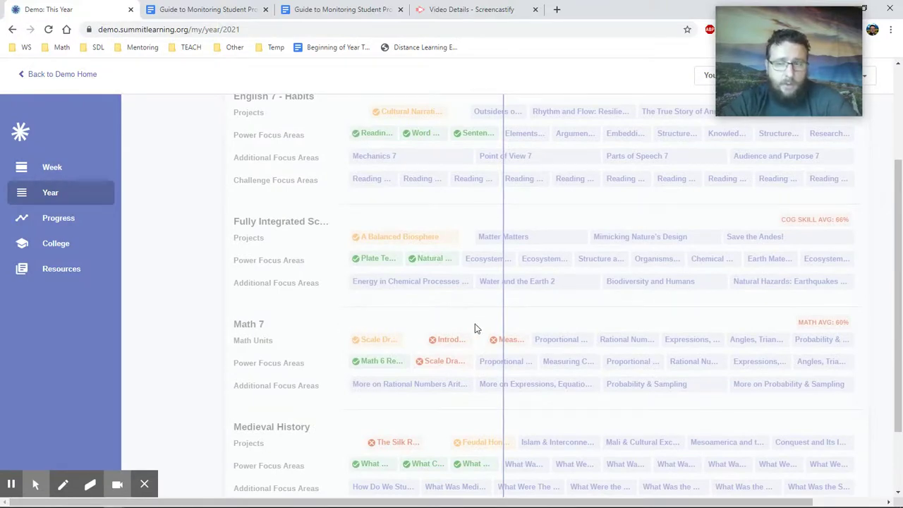
{"action": "left_click", "coordinate": [562, 359]}
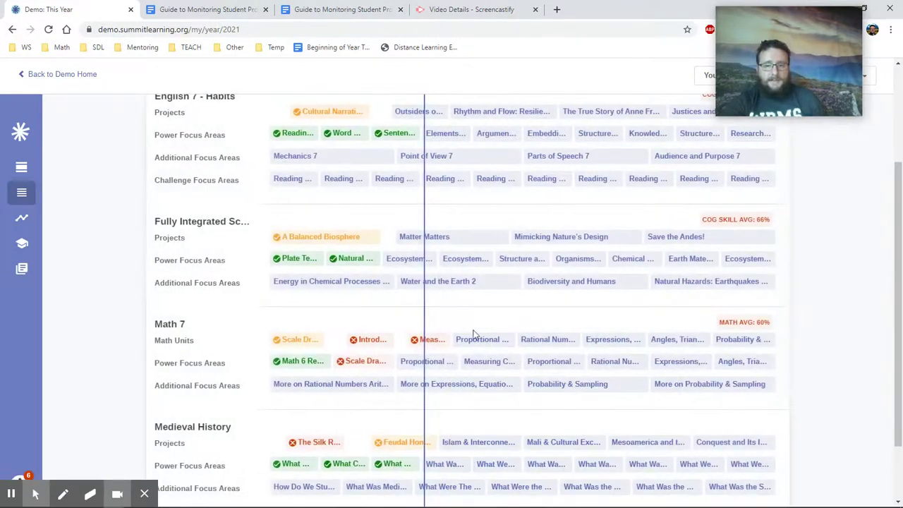
{"action": "left_click", "coordinate": [302, 346]}
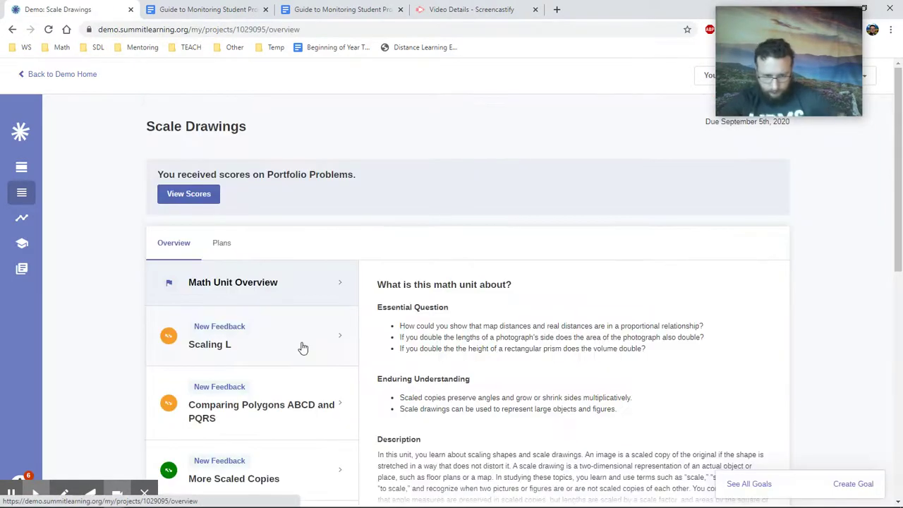
- Examine the Scale Drawings unit overview, including its essential questions, rubrics and focus areas, and the full list of cool-downs and final products
{"action": "scroll", "coordinate": [303, 347], "scroll_direction": "down", "scroll_amount": 2}
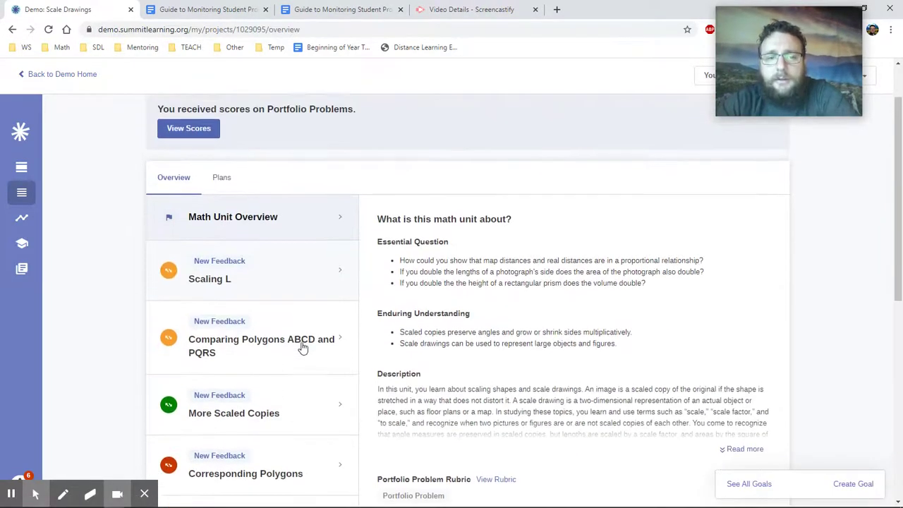
{"action": "scroll", "coordinate": [302, 347], "scroll_direction": "up", "scroll_amount": 1}
{"action": "scroll", "coordinate": [302, 346], "scroll_direction": "down", "scroll_amount": 1}
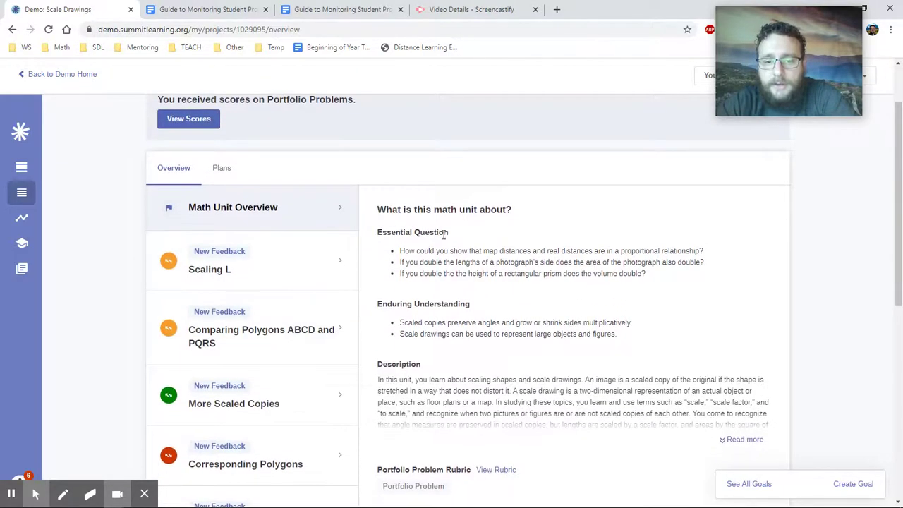
{"action": "scroll", "coordinate": [416, 317], "scroll_direction": "down", "scroll_amount": 3}
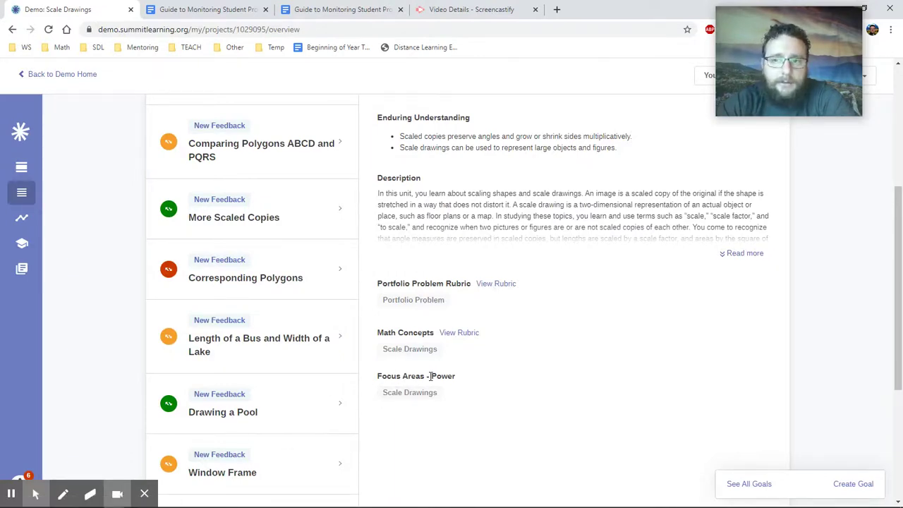
{"action": "scroll", "coordinate": [430, 376], "scroll_direction": "up", "scroll_amount": 2}
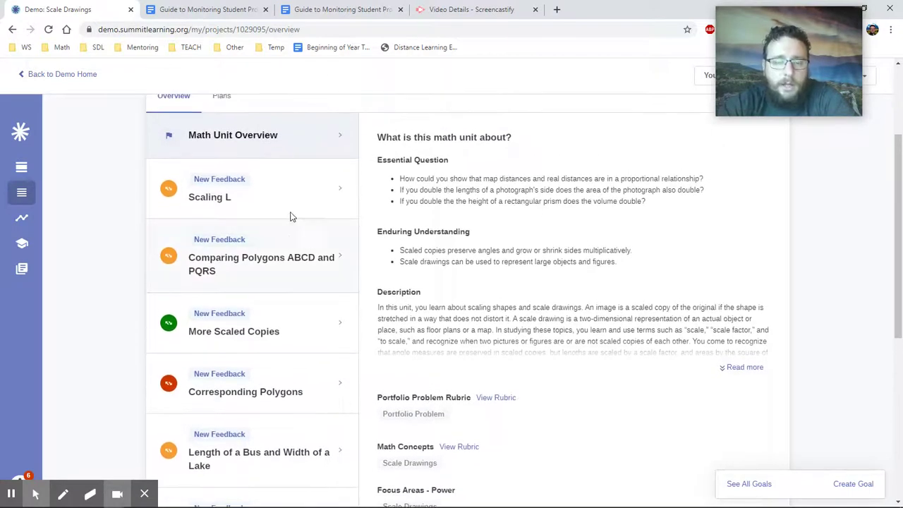
{"action": "scroll", "coordinate": [302, 205], "scroll_direction": "down", "scroll_amount": 4}
{"action": "scroll", "coordinate": [302, 205], "scroll_direction": "up", "scroll_amount": 6}
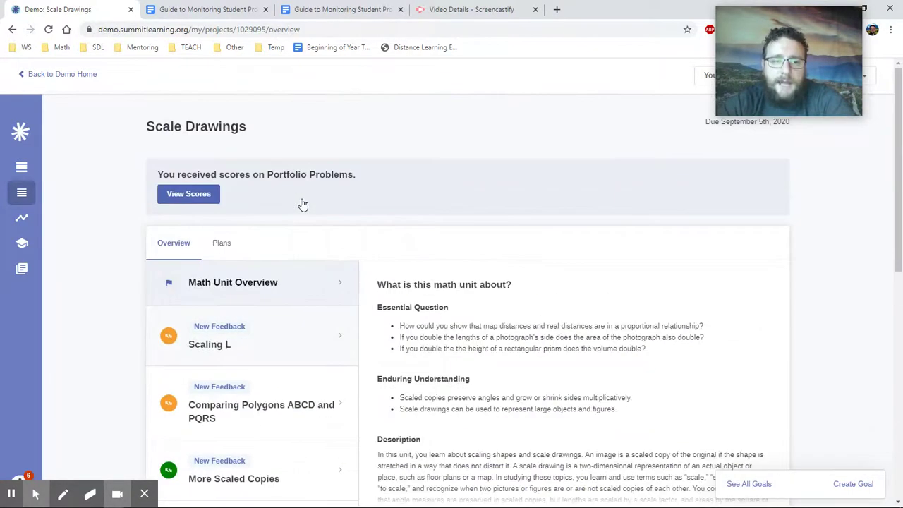
{"action": "scroll", "coordinate": [302, 204], "scroll_direction": "down", "scroll_amount": 3}
{"action": "scroll", "coordinate": [302, 204], "scroll_direction": "down", "scroll_amount": 4}
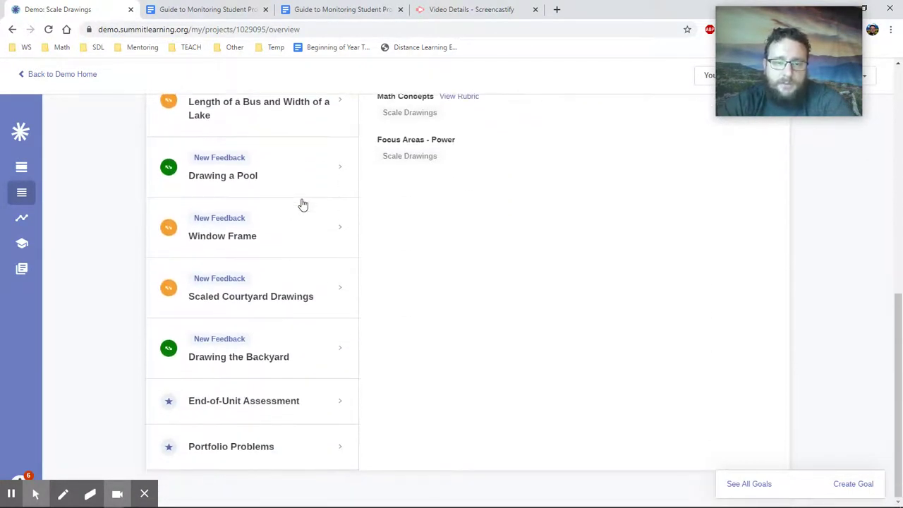
{"action": "scroll", "coordinate": [302, 203], "scroll_direction": "up", "scroll_amount": 5}
{"action": "scroll", "coordinate": [308, 211], "scroll_direction": "up", "scroll_amount": 1}
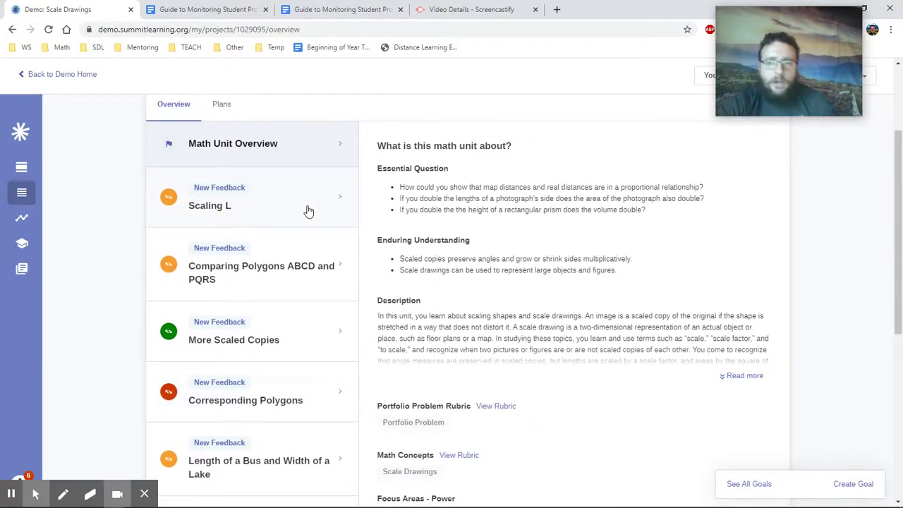
- View the Scaling L cool-down and the Comparing Polygons ABCD and PQRS cool-down with their exercise sets and resources
{"action": "left_click", "coordinate": [307, 208]}
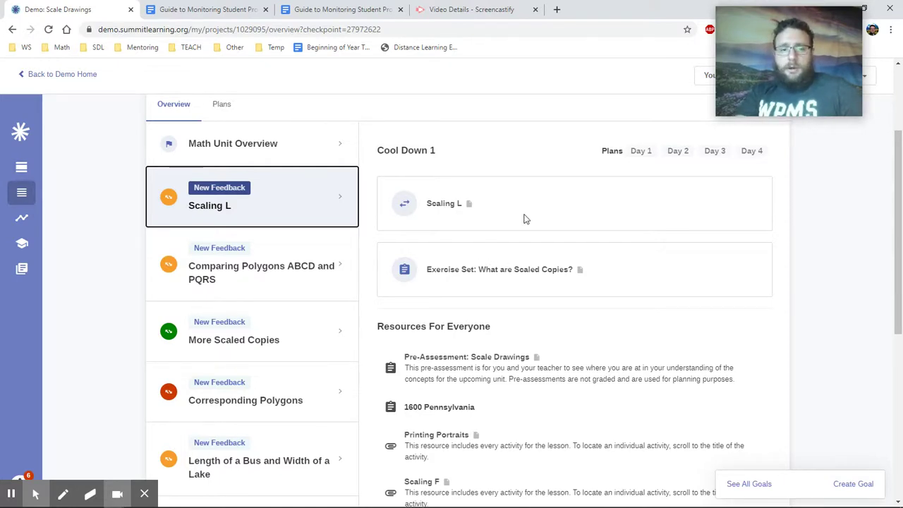
{"action": "left_click", "coordinate": [236, 265]}
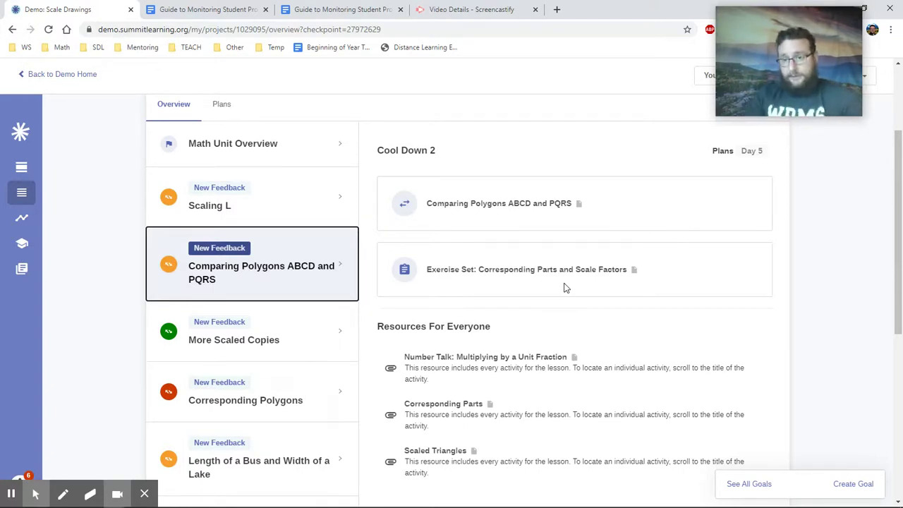
{"action": "scroll", "coordinate": [330, 291], "scroll_direction": "up", "scroll_amount": 2}
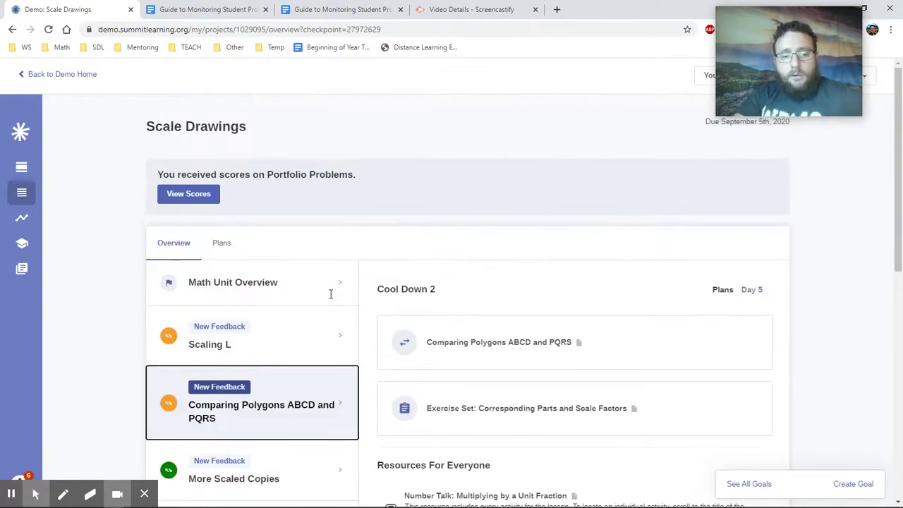
- View the End-of-Unit Assessment's description, open its assessment page, and go back to the Scale Drawings overview
{"action": "scroll", "coordinate": [330, 292], "scroll_direction": "down", "scroll_amount": 7}
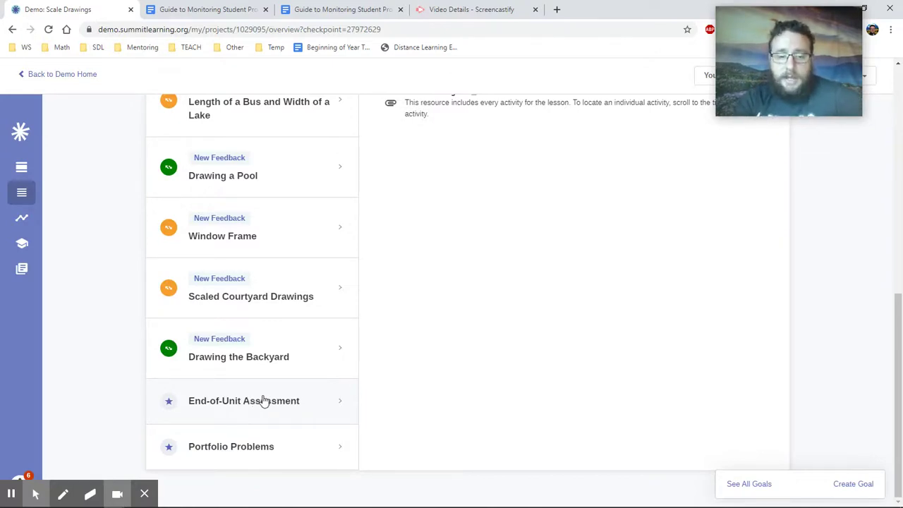
{"action": "scroll", "coordinate": [256, 407], "scroll_direction": "up", "scroll_amount": 10}
{"action": "scroll", "coordinate": [254, 403], "scroll_direction": "down", "scroll_amount": 10}
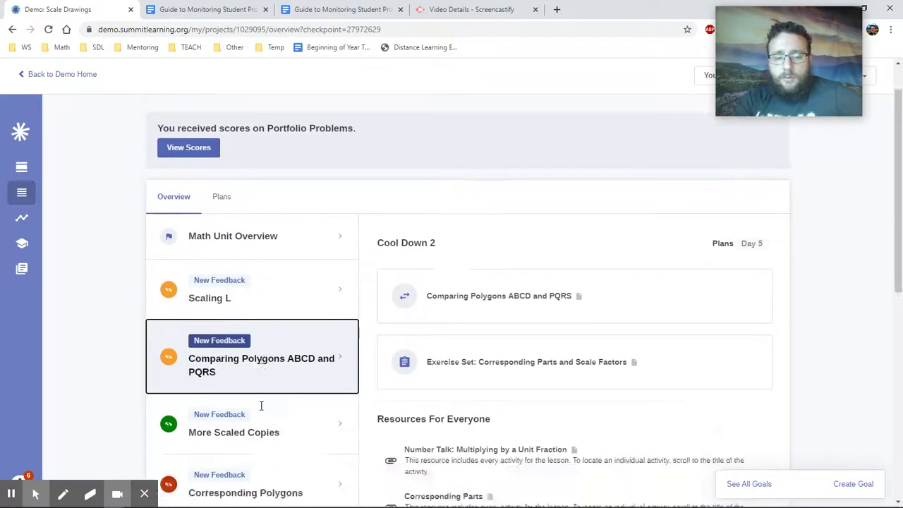
{"action": "left_click", "coordinate": [255, 395]}
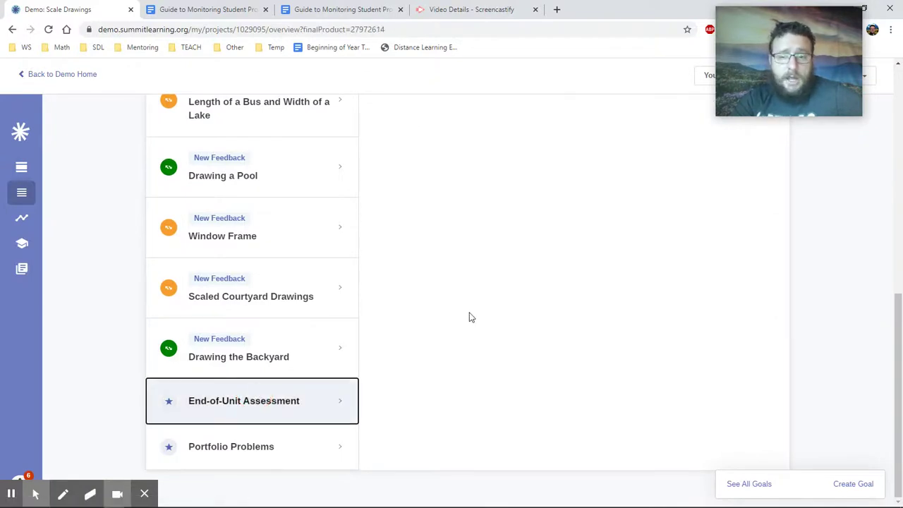
{"action": "scroll", "coordinate": [471, 317], "scroll_direction": "up", "scroll_amount": 5}
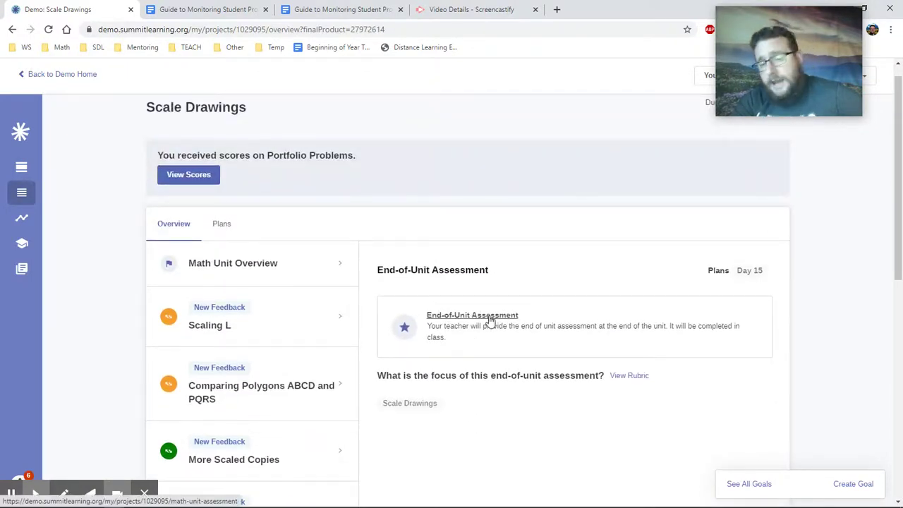
{"action": "left_click", "coordinate": [488, 317]}
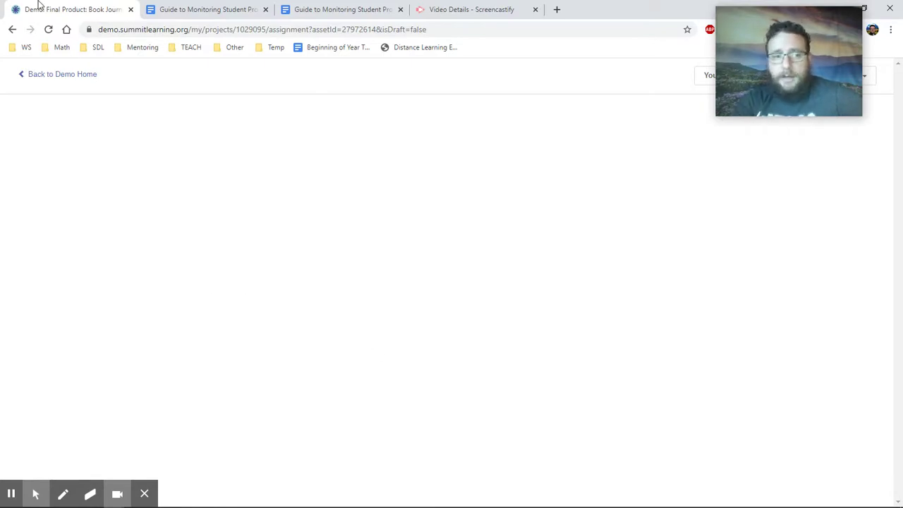
{"action": "left_click", "coordinate": [11, 31]}
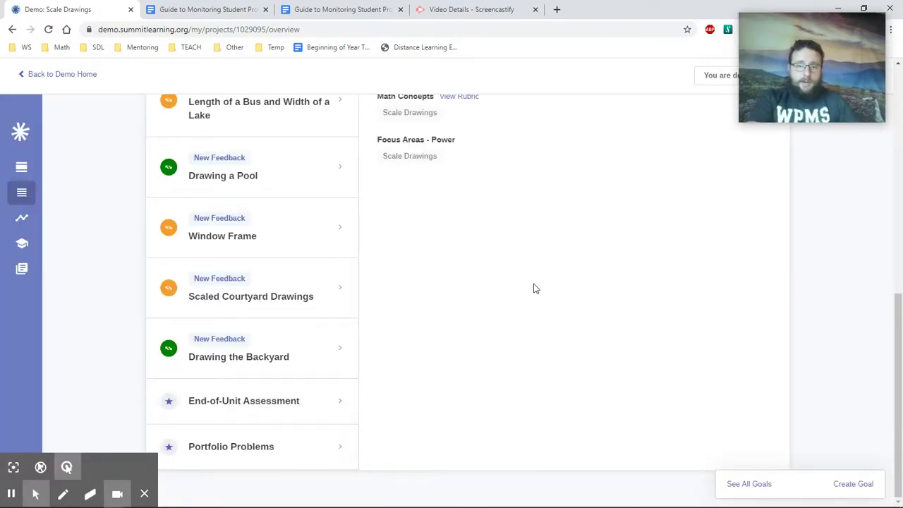
- Open the Portfolio Problems item and review its description, focus and list of problem resources
{"action": "left_click", "coordinate": [246, 458]}
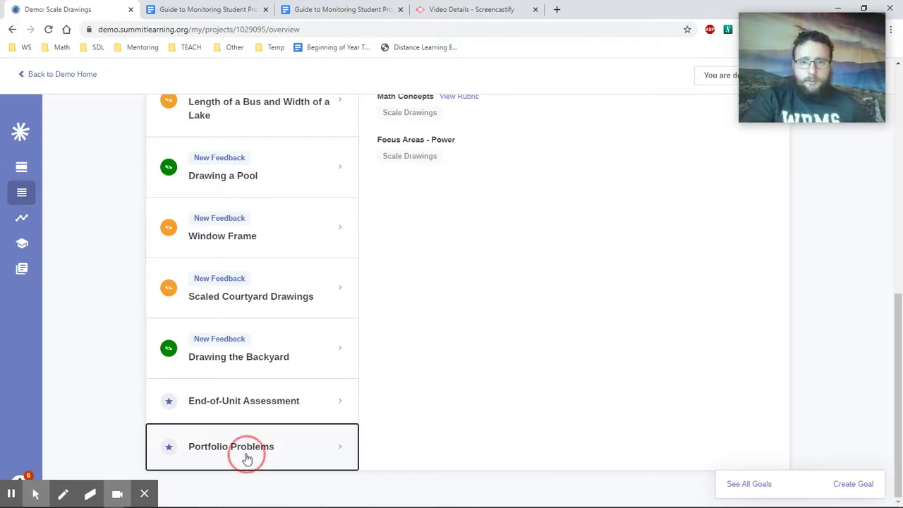
{"action": "scroll", "coordinate": [466, 362], "scroll_direction": "up", "scroll_amount": 3}
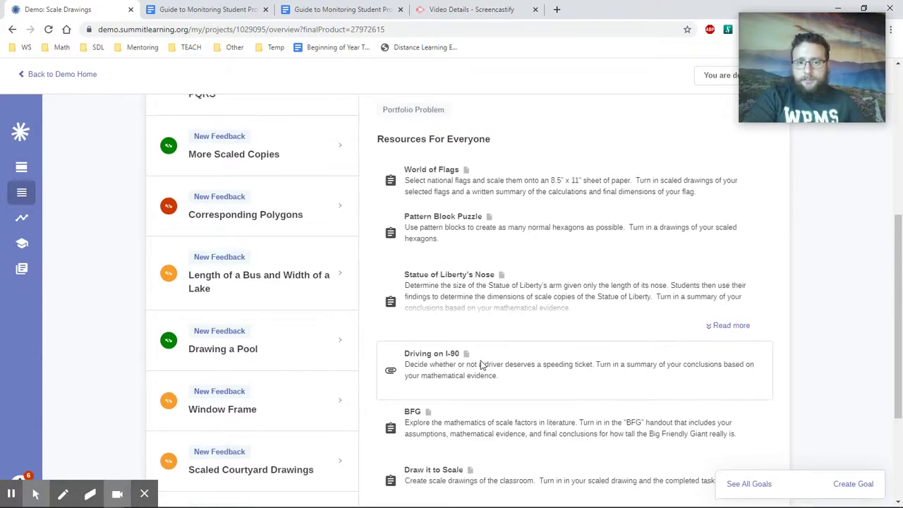
{"action": "scroll", "coordinate": [481, 364], "scroll_direction": "up", "scroll_amount": 3}
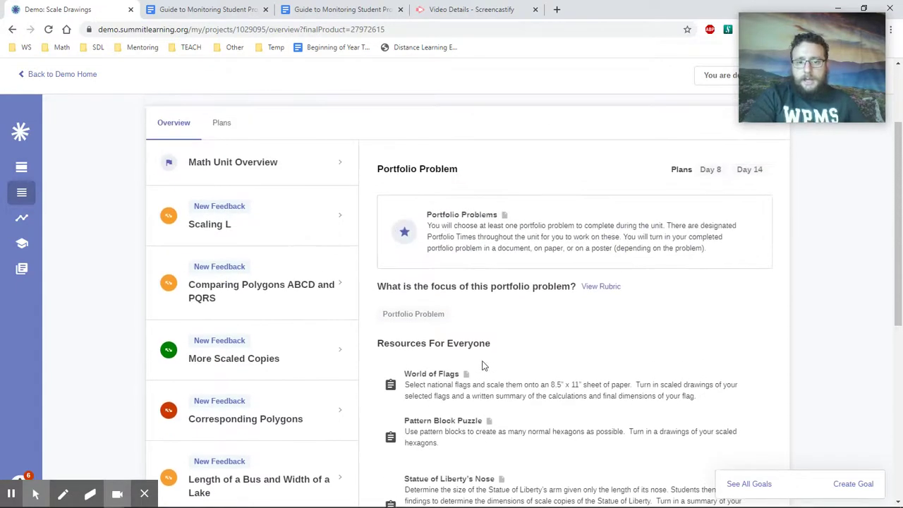
- Open the Portfolio Problems student work, review its rubric from 2 points to 0 points, and return to the Scale Drawings overview
{"action": "left_click", "coordinate": [481, 216]}
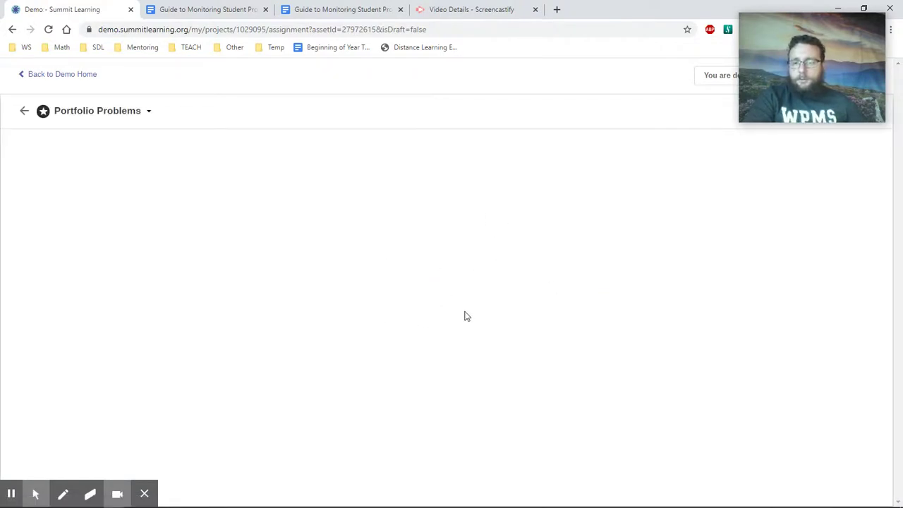
{"action": "scroll", "coordinate": [574, 314], "scroll_direction": "down", "scroll_amount": 1}
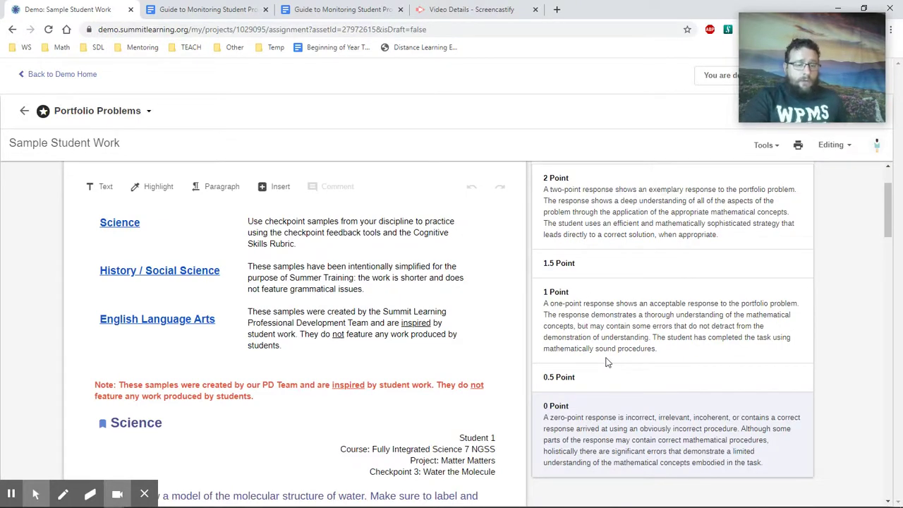
{"action": "scroll", "coordinate": [607, 362], "scroll_direction": "down", "scroll_amount": 1}
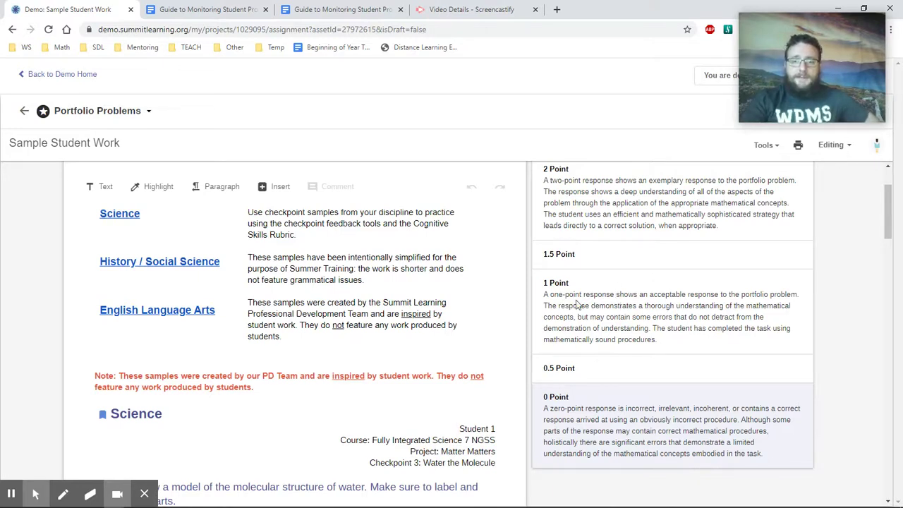
{"action": "scroll", "coordinate": [616, 306], "scroll_direction": "up", "scroll_amount": 1}
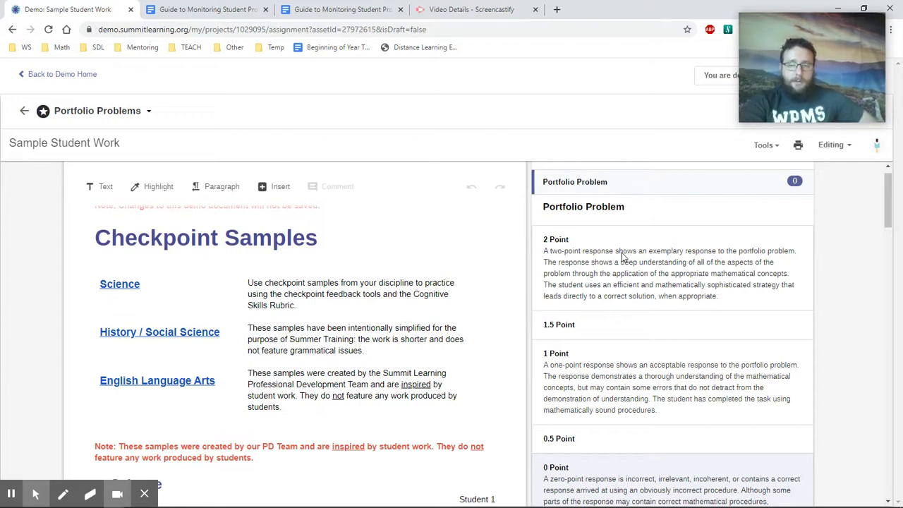
{"action": "left_click", "coordinate": [12, 29]}
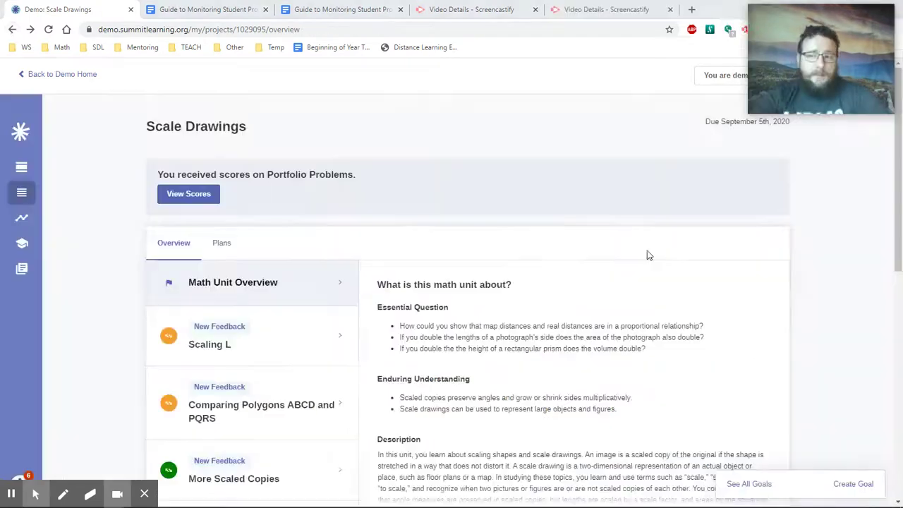
- Reopen the End-of-Unit Assessment in the Scale Drawings unit and view its rubric
{"action": "scroll", "coordinate": [647, 255], "scroll_direction": "down", "scroll_amount": 2}
{"action": "scroll", "coordinate": [647, 255], "scroll_direction": "down", "scroll_amount": 1}
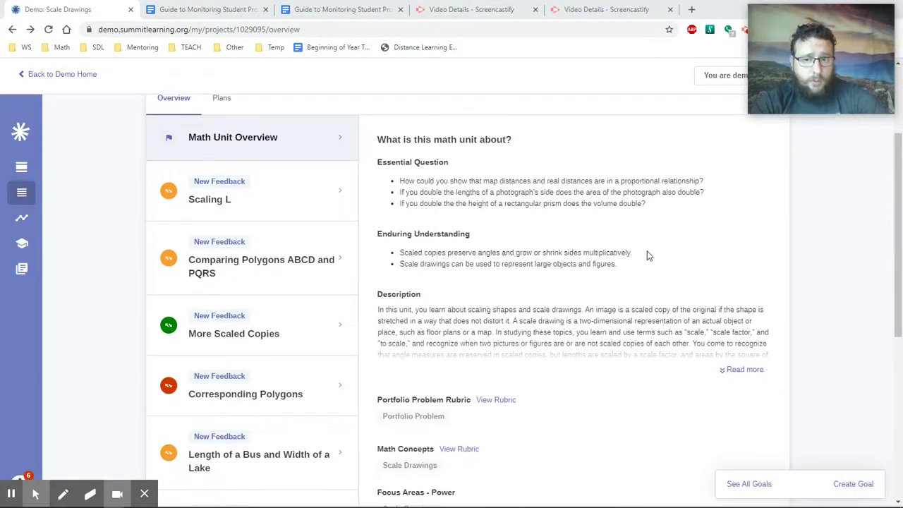
{"action": "scroll", "coordinate": [647, 255], "scroll_direction": "down", "scroll_amount": 2}
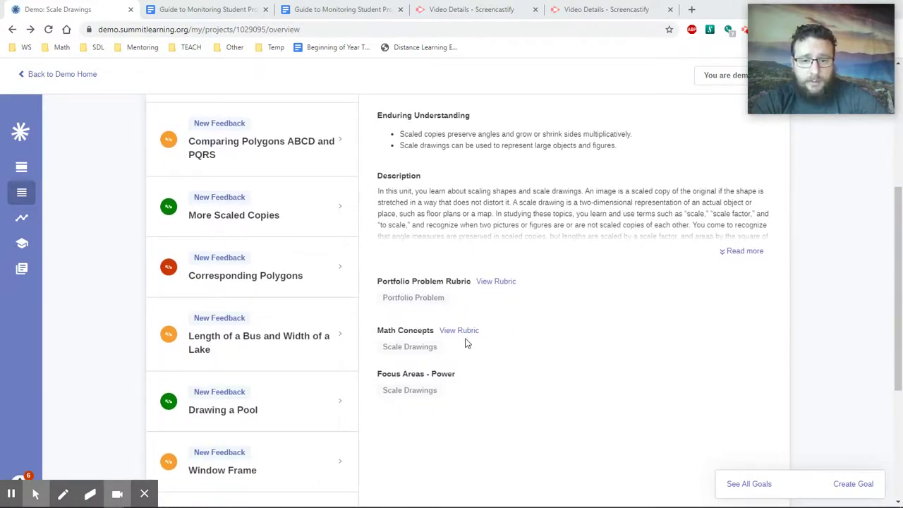
{"action": "scroll", "coordinate": [460, 340], "scroll_direction": "down", "scroll_amount": 4}
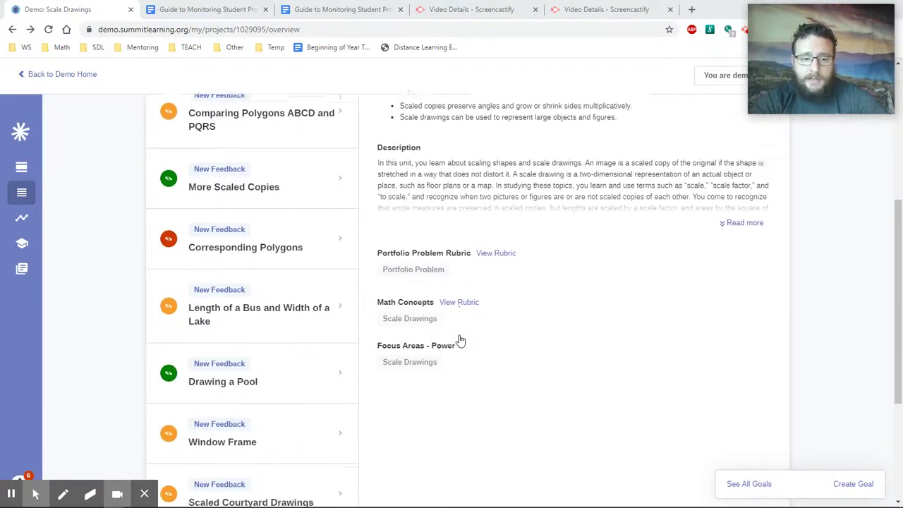
{"action": "left_click", "coordinate": [266, 399]}
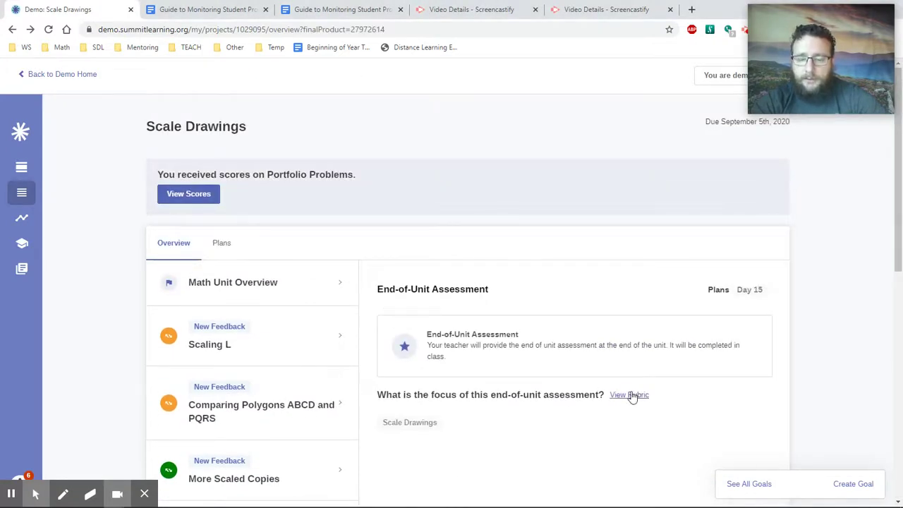
{"action": "left_click", "coordinate": [628, 395]}
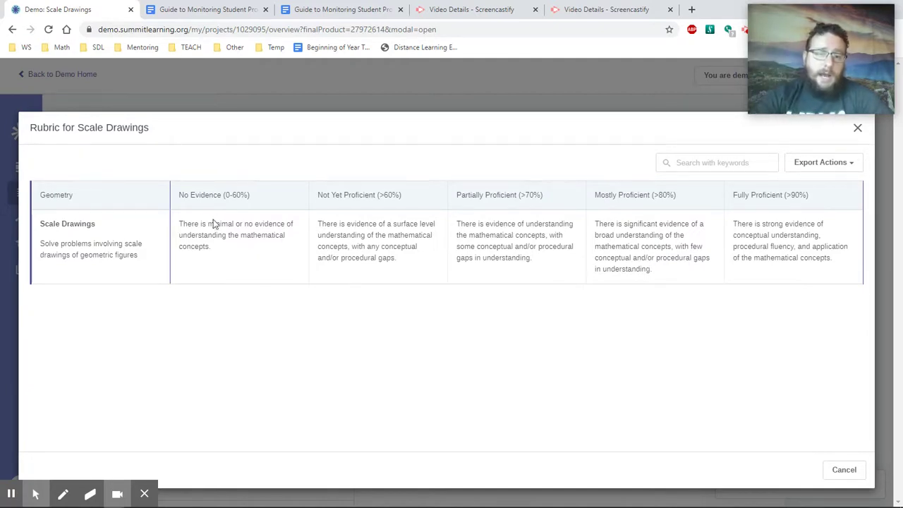
- Highlight the rubric's proficiency levels from No Evidence to Fully Proficient, and highlight the Partially Proficient (>70%) heading through its description
{"action": "left_click_drag", "start_coordinate": [238, 197], "coordinate": [816, 182]}
{"action": "left_click", "coordinate": [815, 201]}
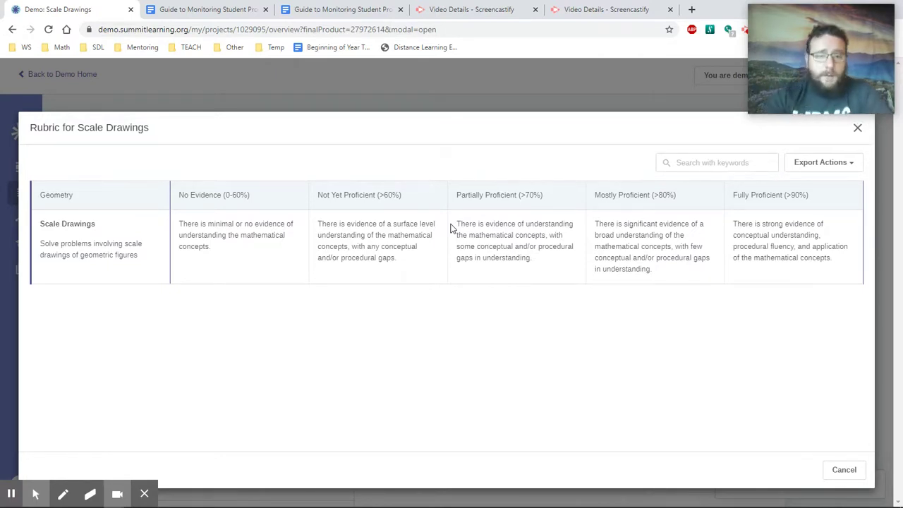
{"action": "left_click_drag", "start_coordinate": [480, 195], "coordinate": [526, 259]}
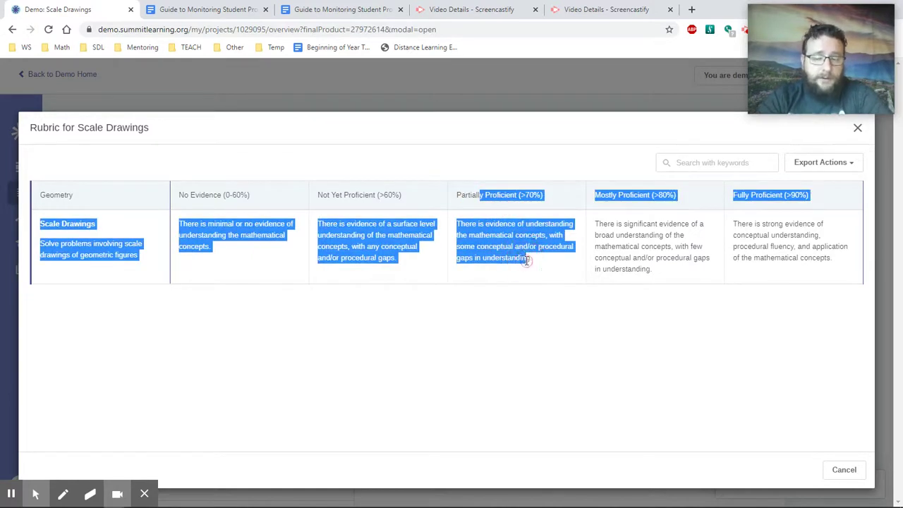
- Highlight the rubric's proficiency headings from Fully Proficient back to No Evidence, then close the rubric and look over the Scale Drawings checkpoints
{"action": "left_click", "coordinate": [525, 260]}
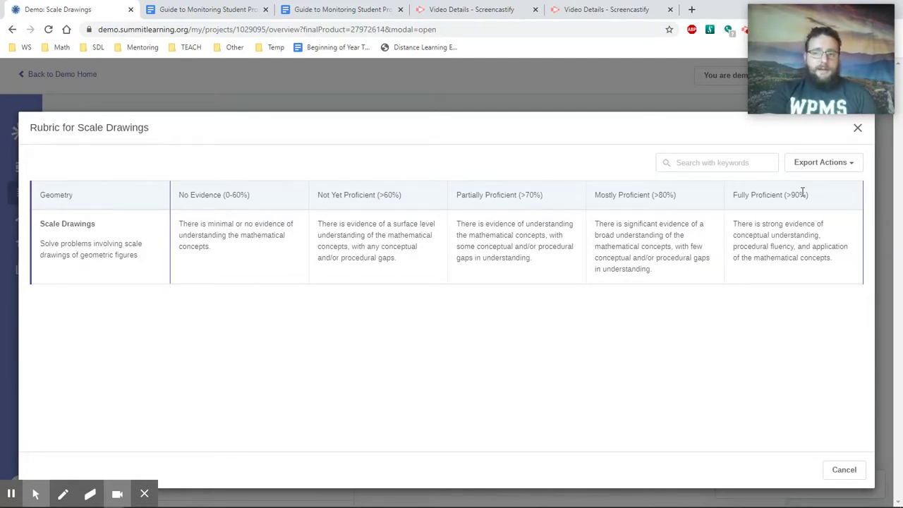
{"action": "left_click_drag", "start_coordinate": [806, 194], "coordinate": [173, 185]}
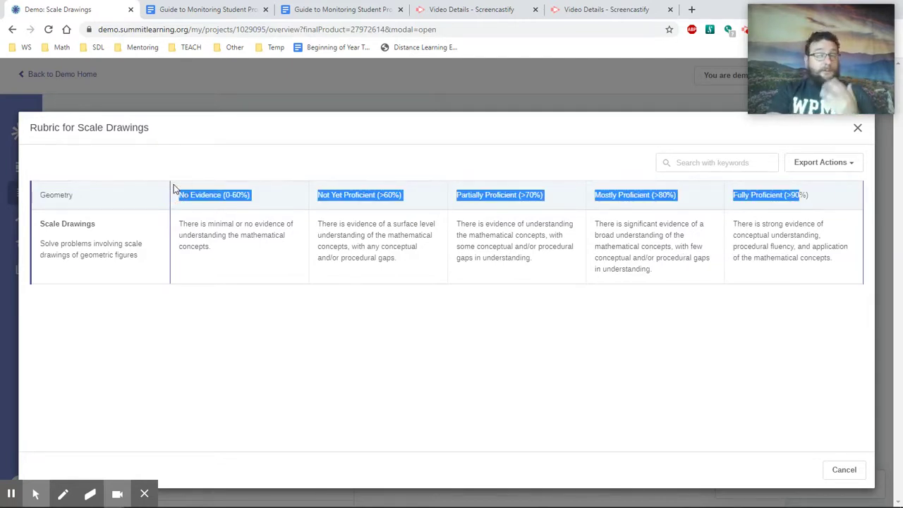
{"action": "left_click", "coordinate": [858, 129]}
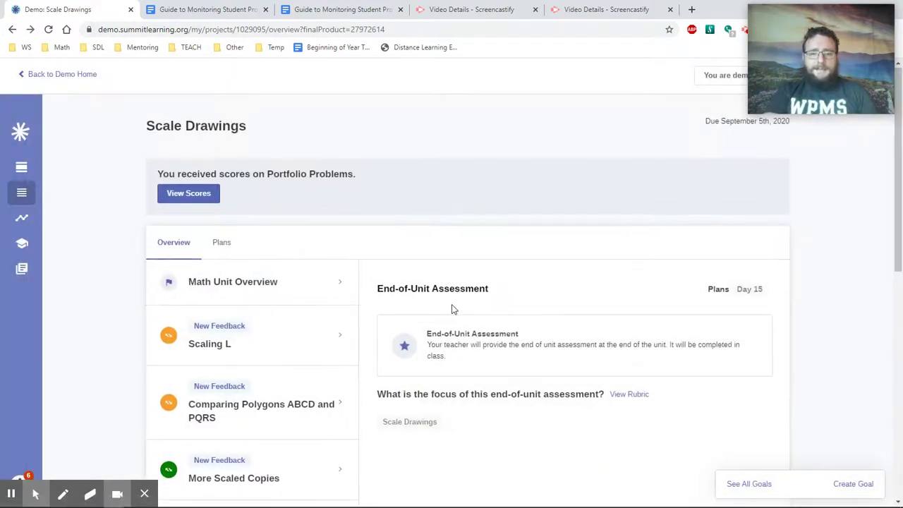
{"action": "scroll", "coordinate": [452, 306], "scroll_direction": "down", "scroll_amount": 2}
{"action": "scroll", "coordinate": [452, 307], "scroll_direction": "down", "scroll_amount": 1}
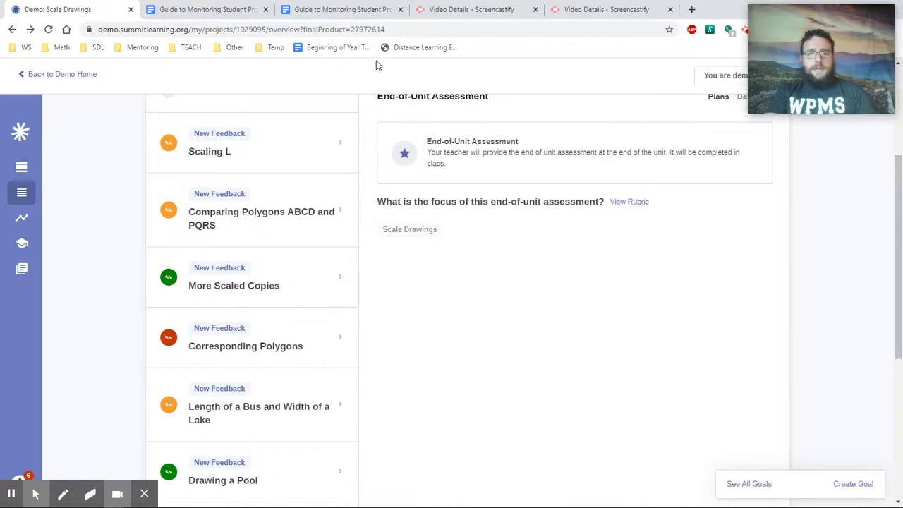
- Switch to the student progress monitoring guide in Google Docs and review its Checkpoint Feedback (Continue Working) example
{"action": "left_click", "coordinate": [211, 9]}
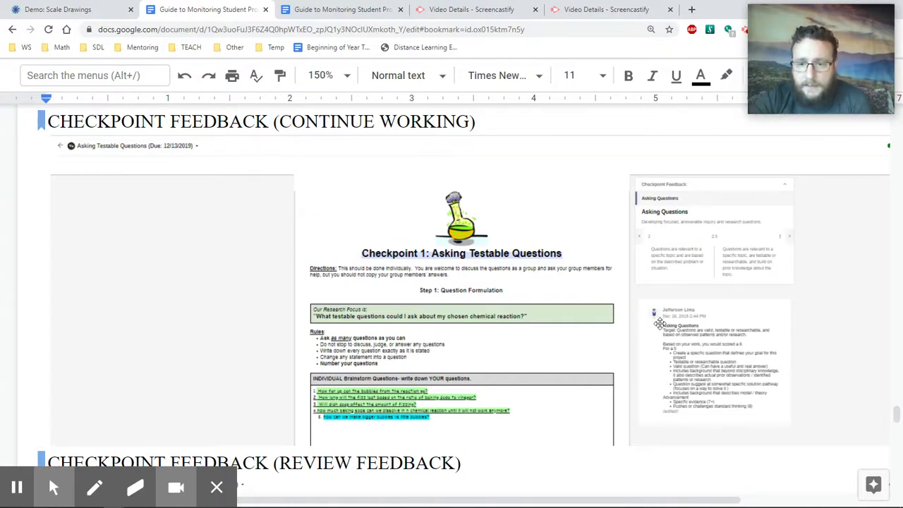
{"action": "scroll", "coordinate": [551, 326], "scroll_direction": "down", "scroll_amount": 1}
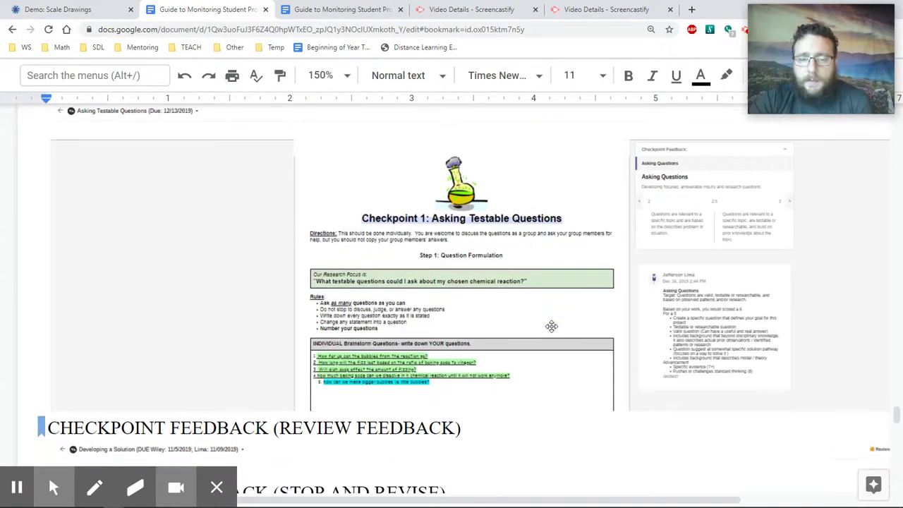
{"action": "scroll", "coordinate": [552, 325], "scroll_direction": "up", "scroll_amount": 1}
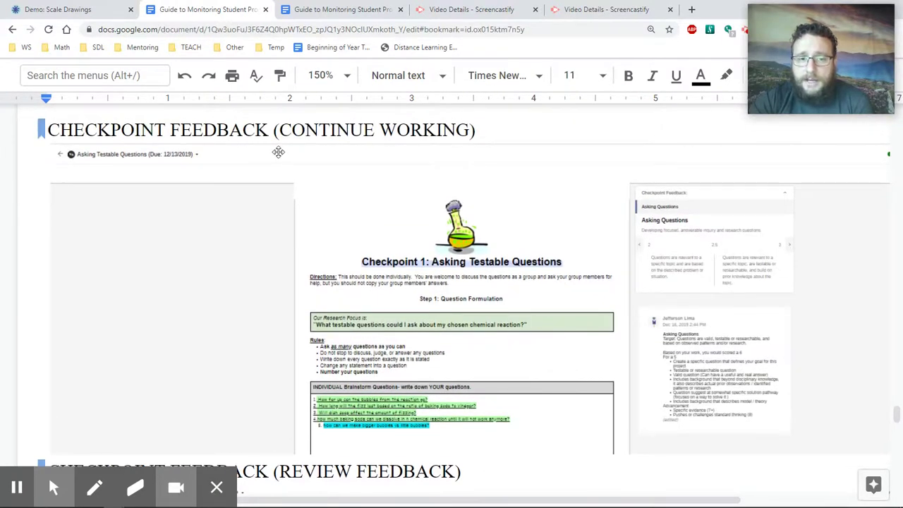